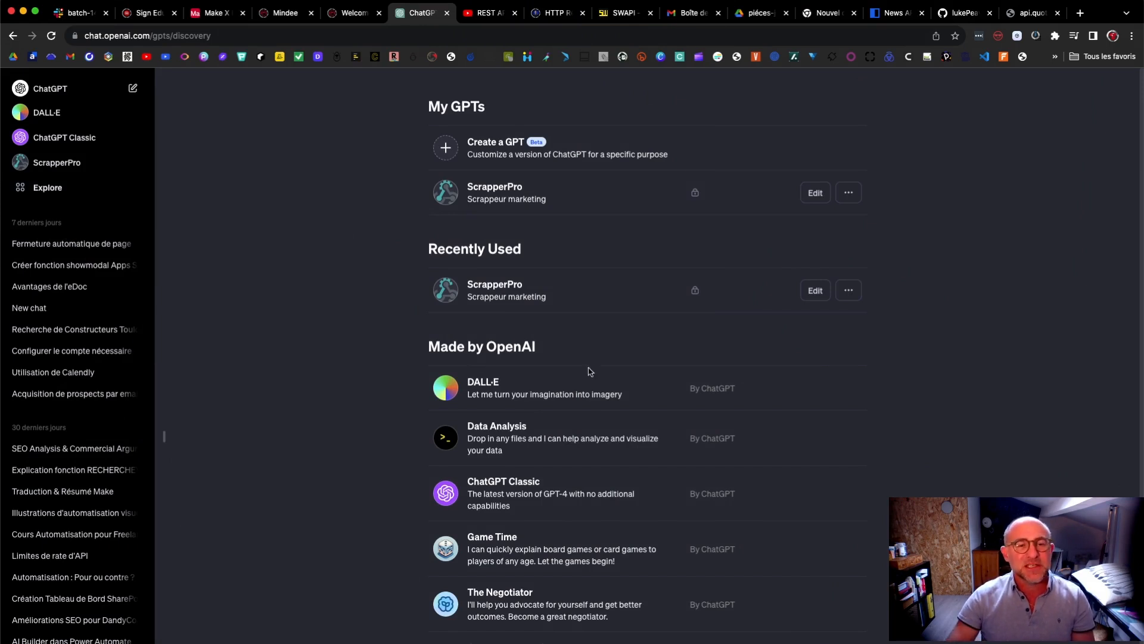
Step: Start a new GPT, check its configuration form with the bookmarks bar hidden, and return to the builder conversation
scroll(618, 495, "down", 2)
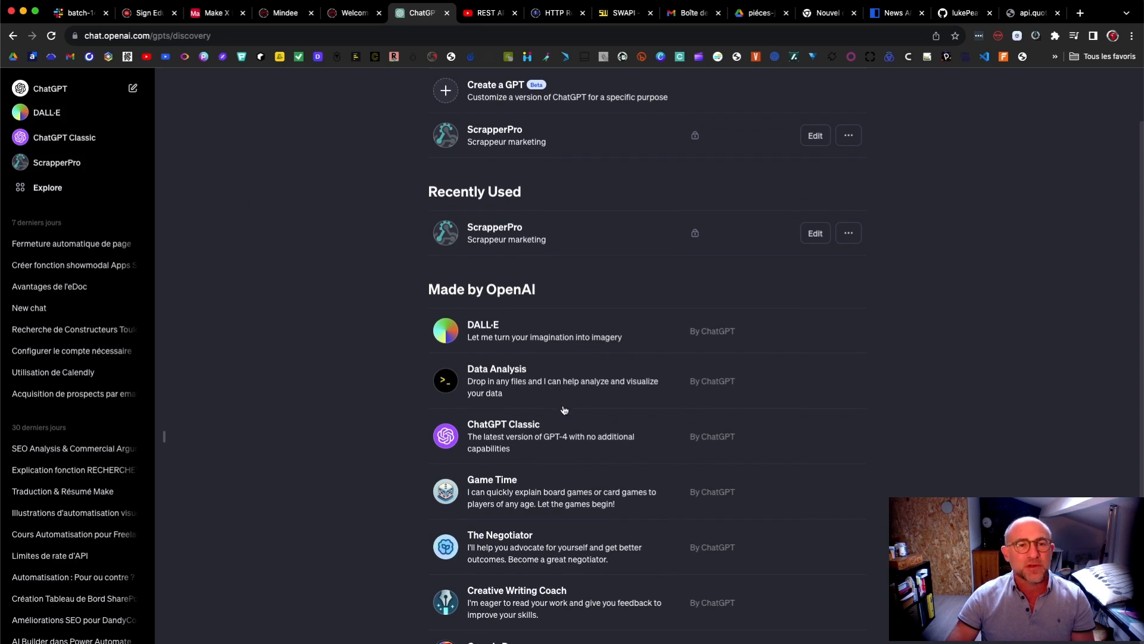
scroll(565, 411, "up", 2)
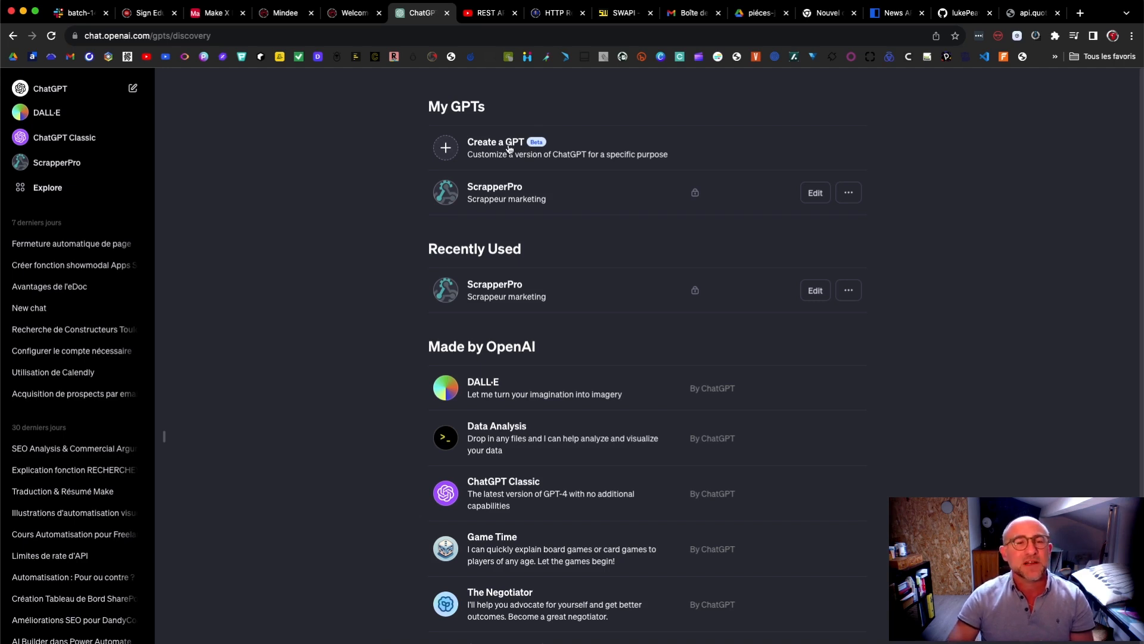
left_click(487, 151)
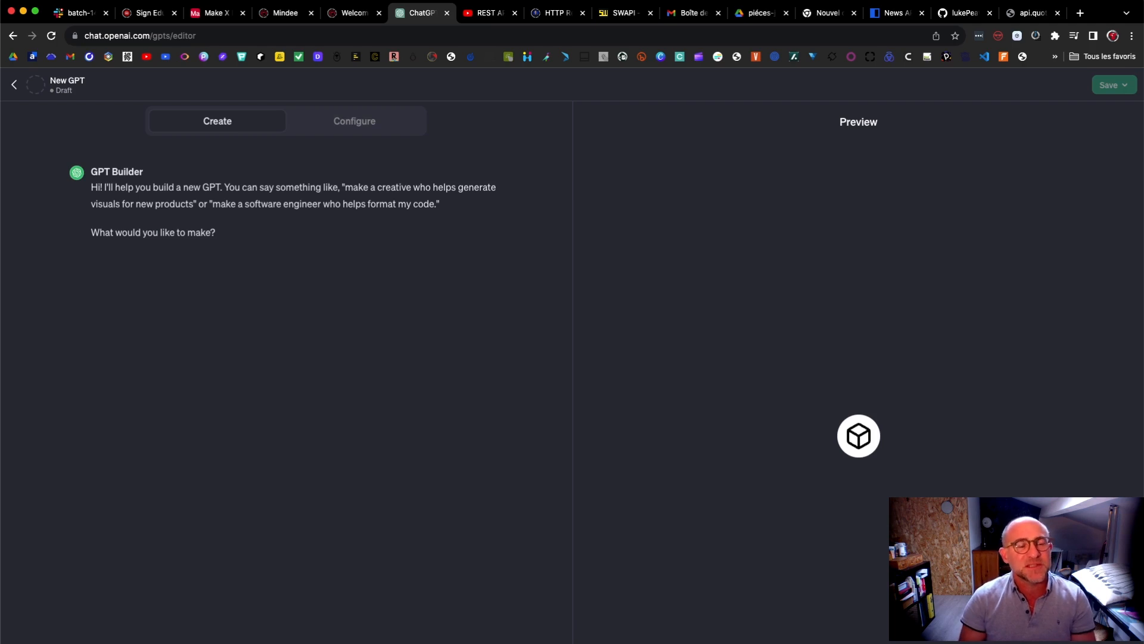
left_click(377, 125)
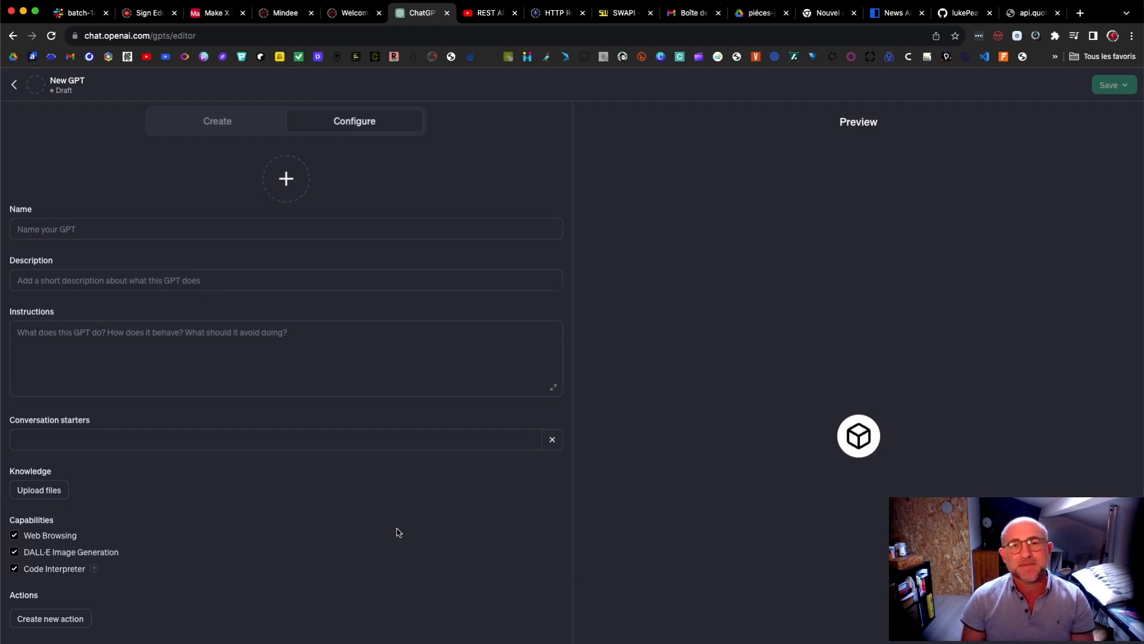
key("super+shift+b")
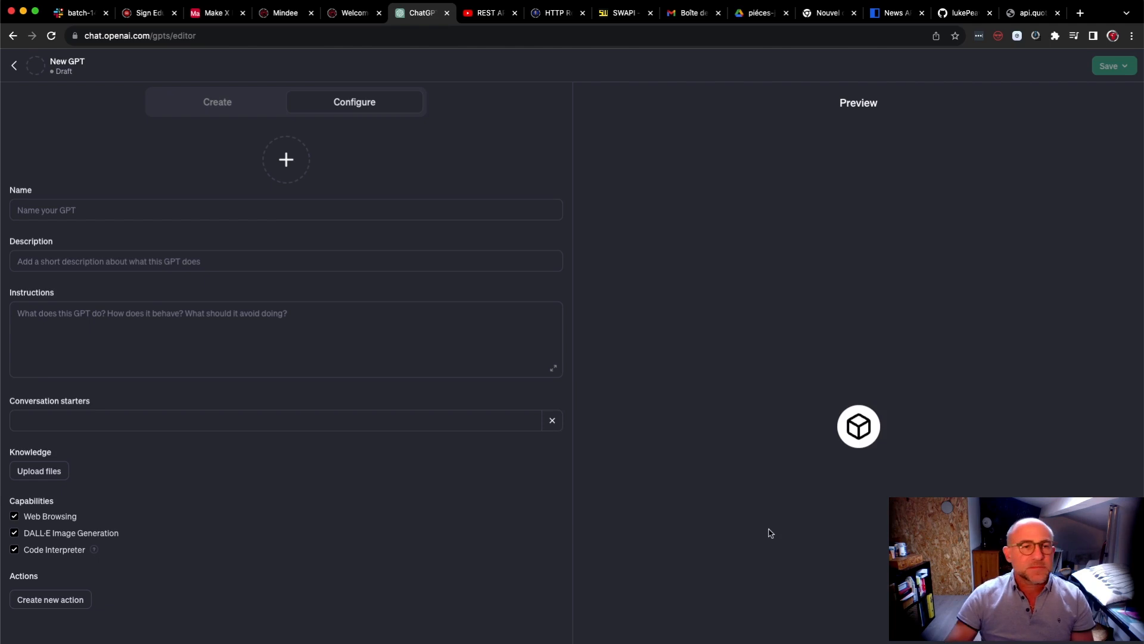
left_click(212, 103)
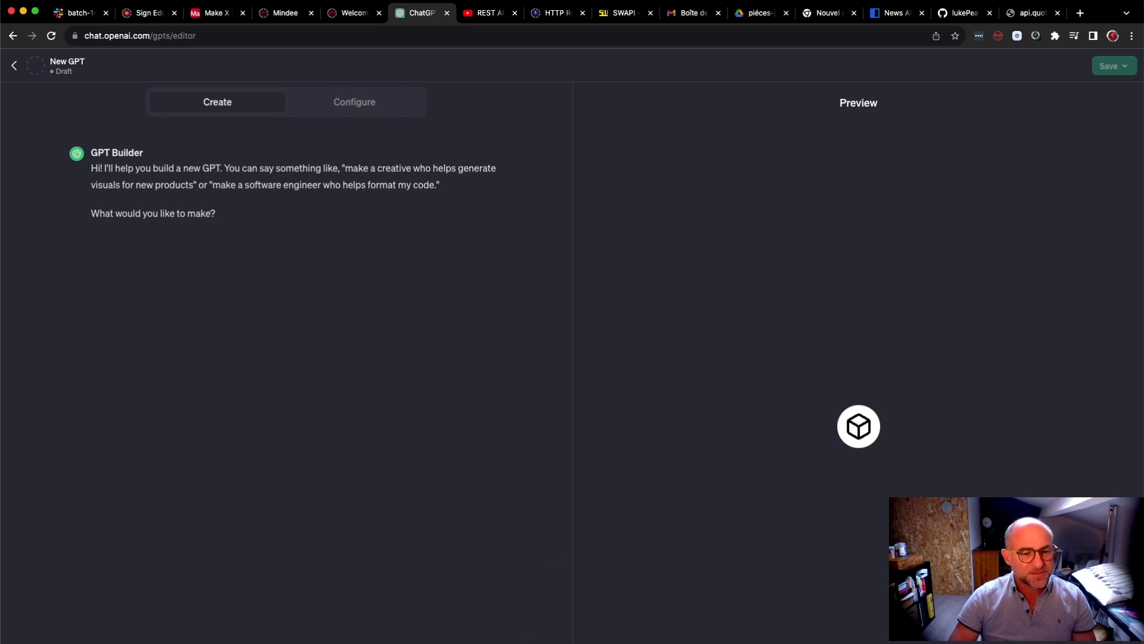
Step: Tell the builder to create a GPT that retrieves news from news.api, to answer only in French, and to use Talnews as the name
key("Return")
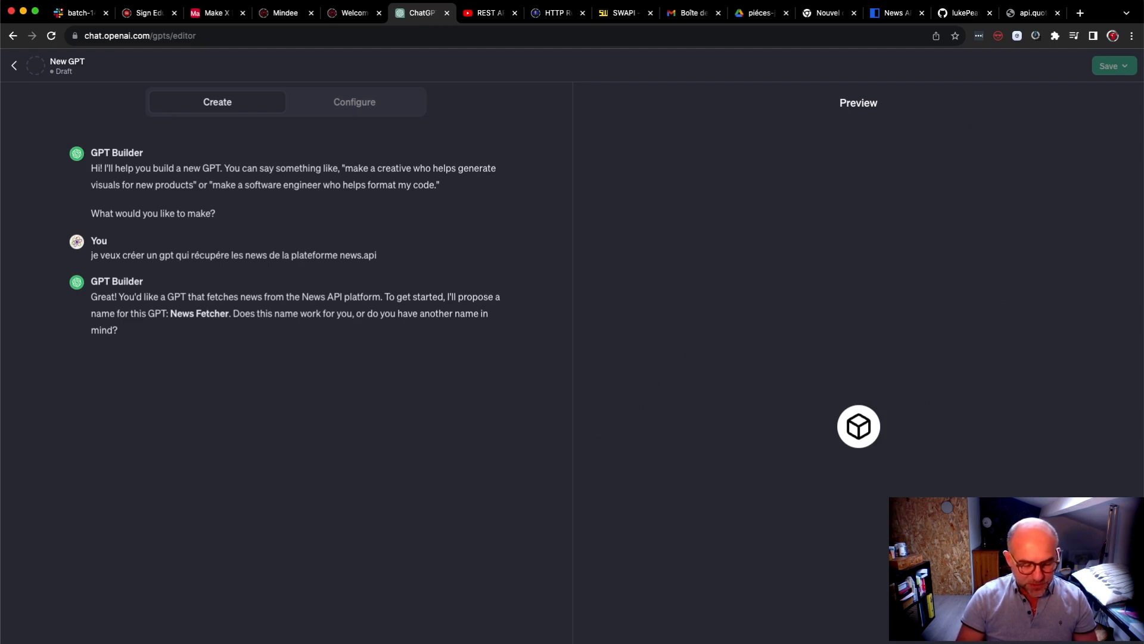
key("Return")
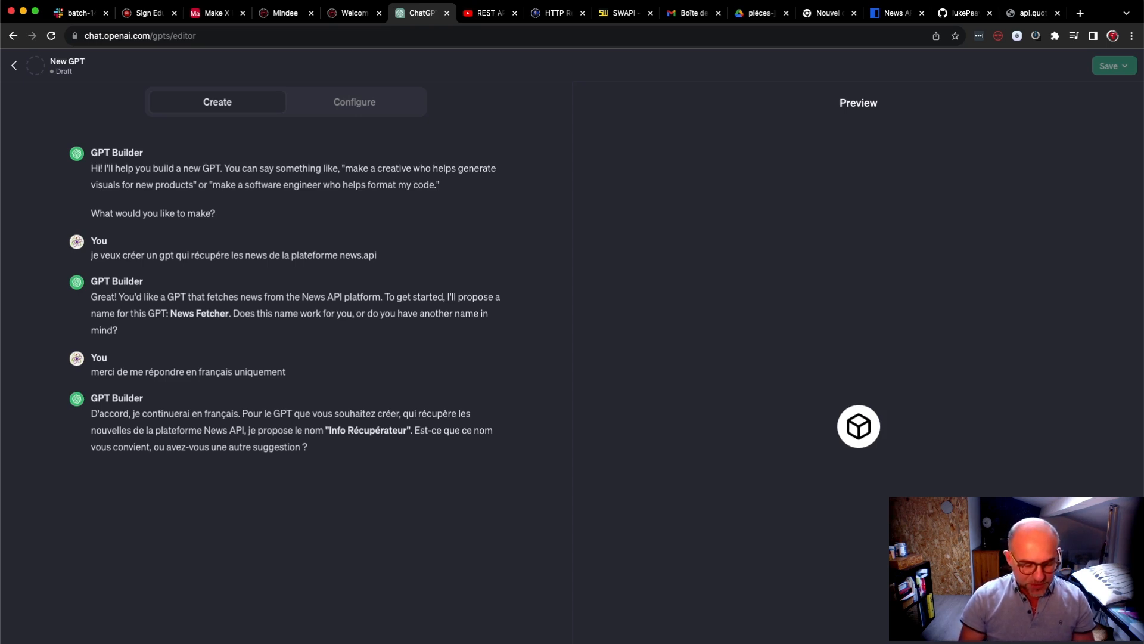
key("Return")
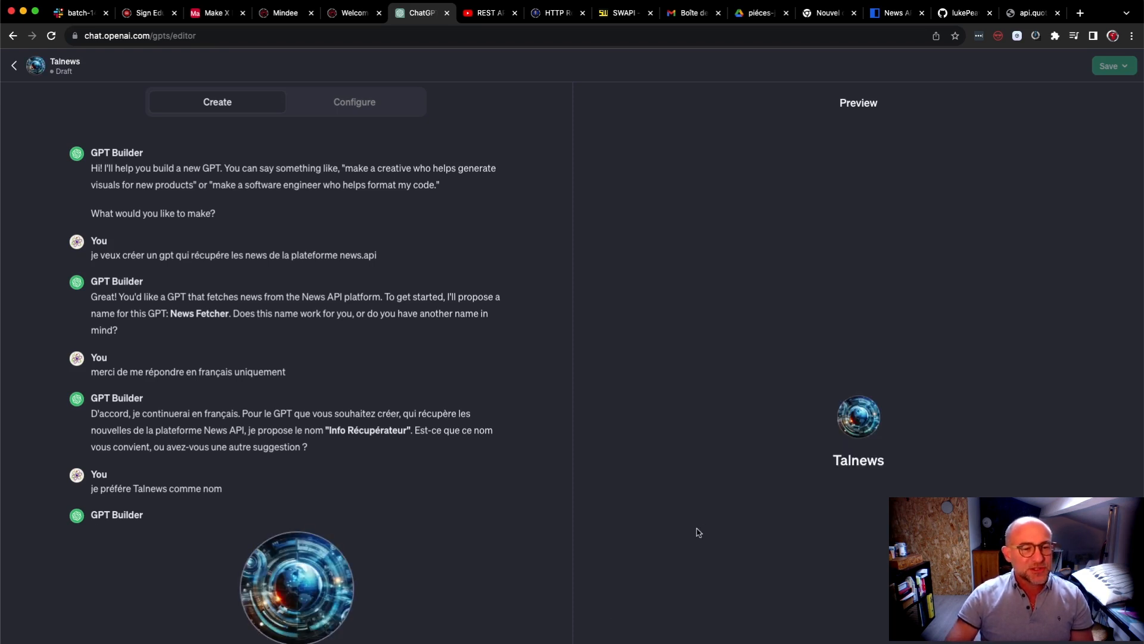
Step: Examine the Tesla articles example on the News API homepage, including its source name, author, title, description and content fields
left_click(892, 22)
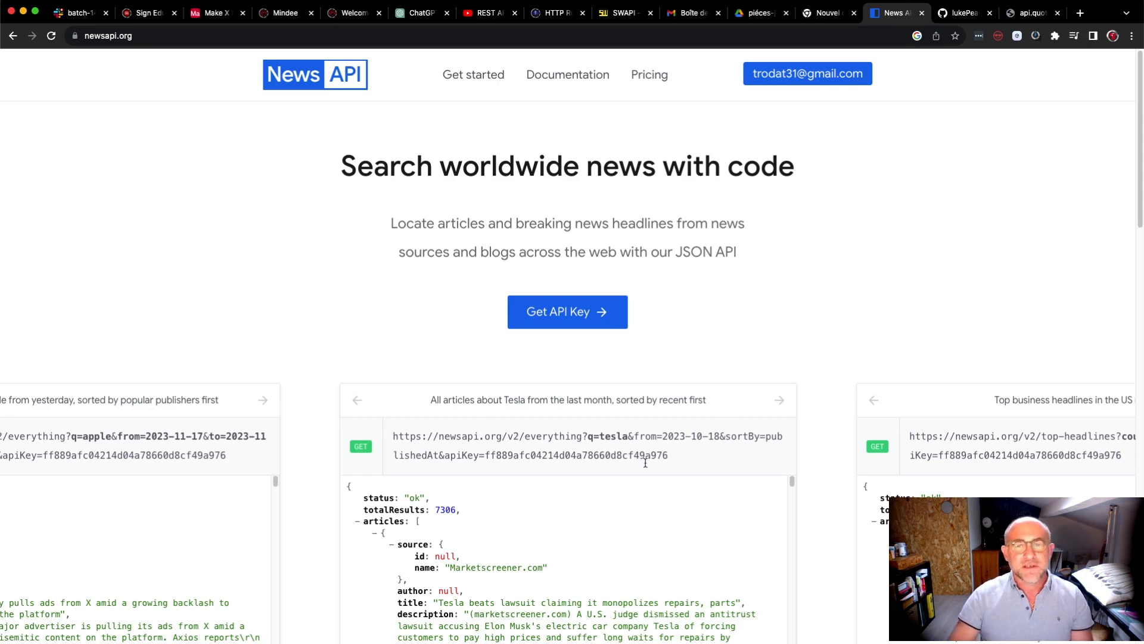
scroll(644, 464, "down", 10)
scroll(644, 464, "up", 6)
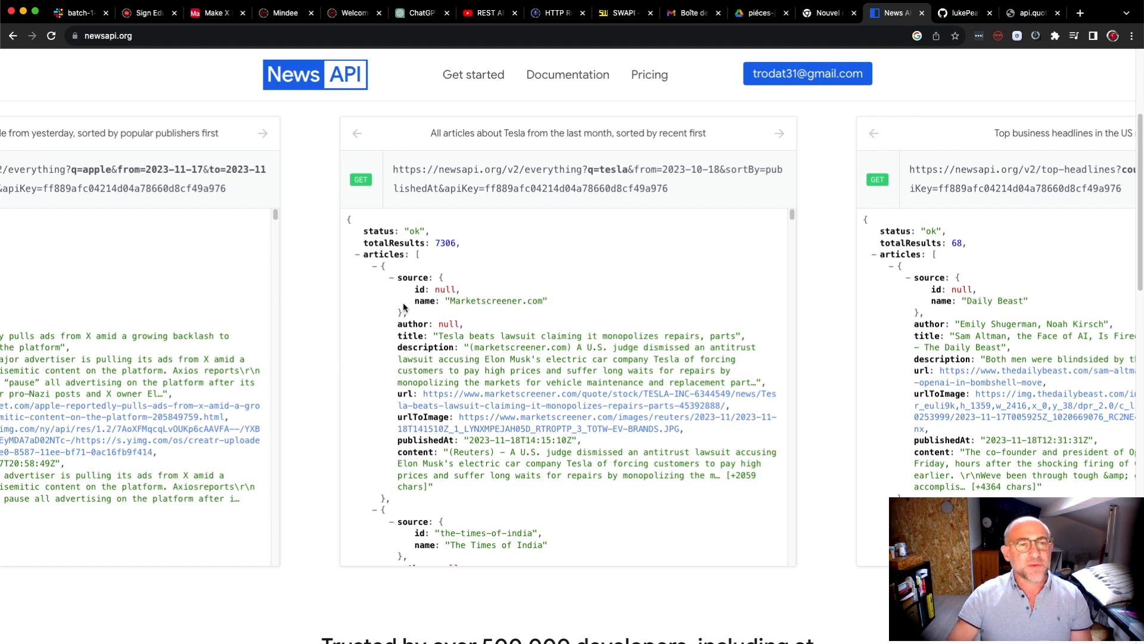
left_click_drag(414, 301, 548, 300)
left_click(401, 325)
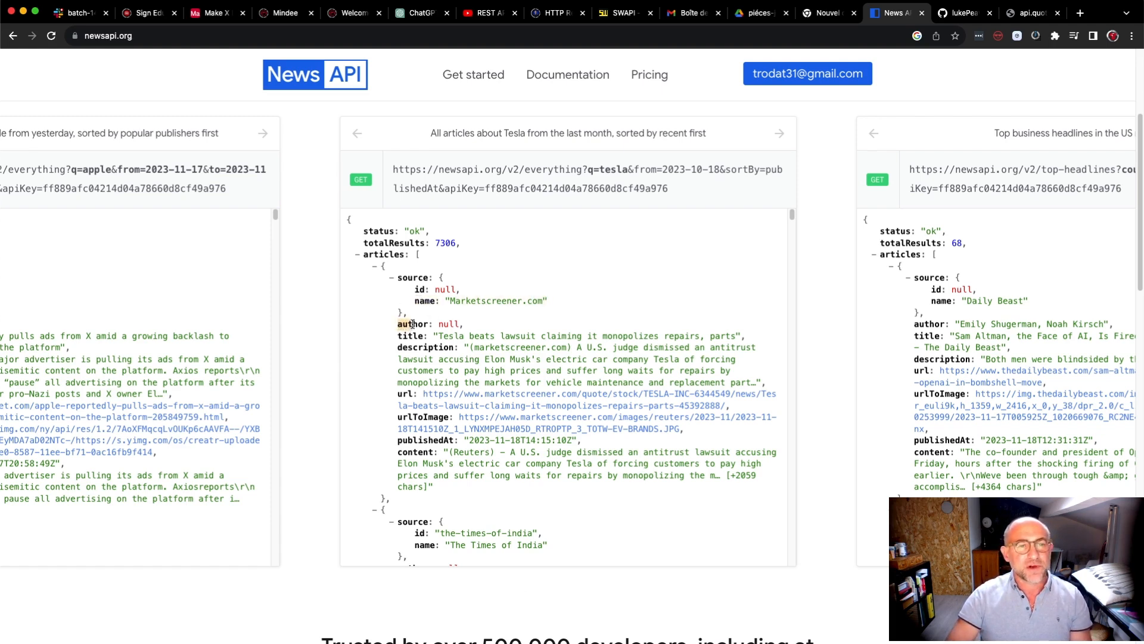
left_click_drag(404, 336, 470, 335)
left_click_drag(398, 348, 500, 349)
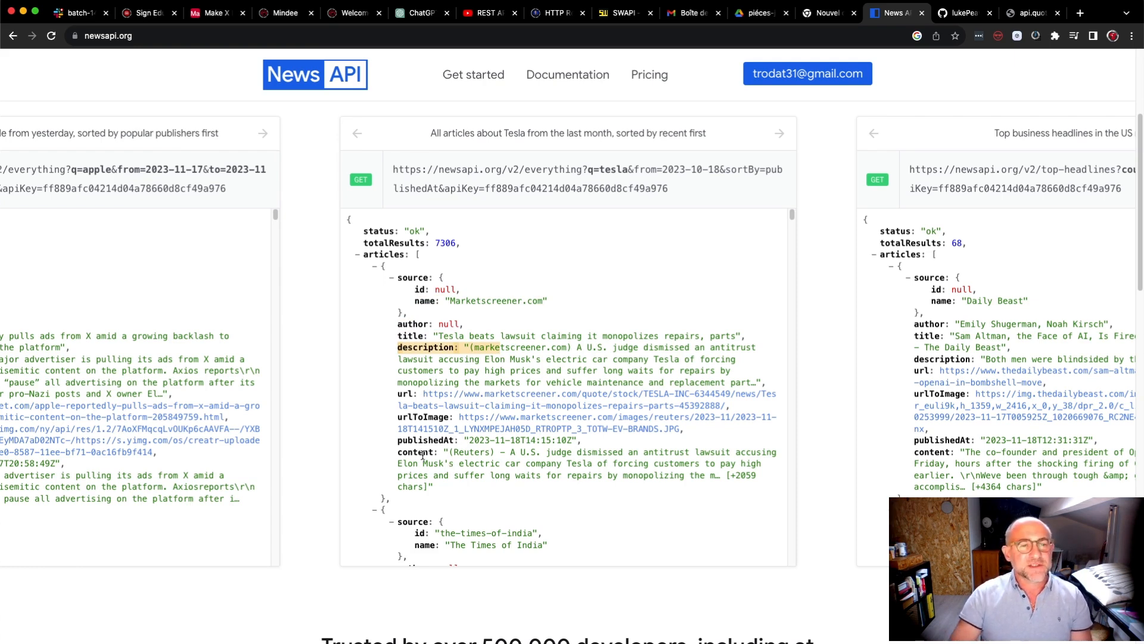
left_click_drag(398, 452, 456, 486)
scroll(456, 485, "down", 3)
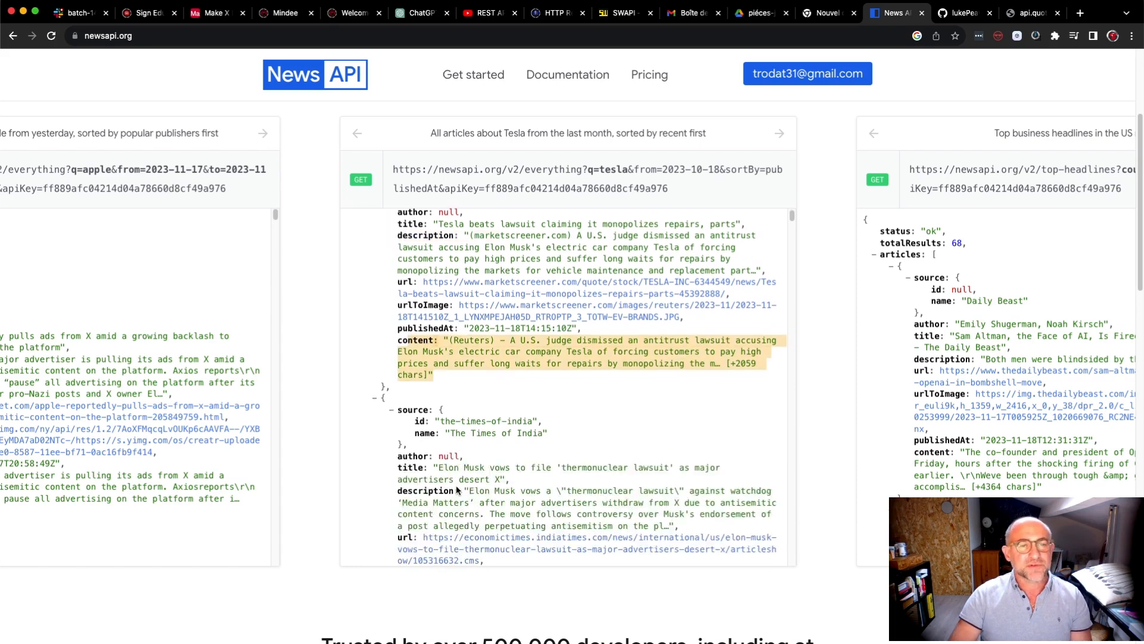
scroll(456, 486, "down", 6)
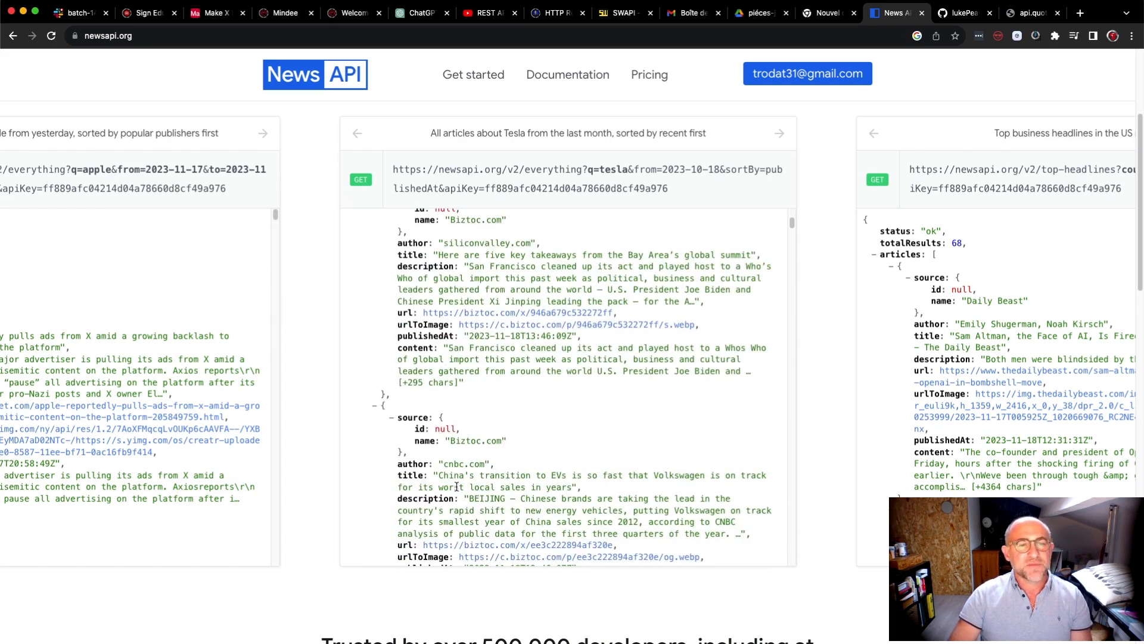
scroll(457, 486, "up", 10)
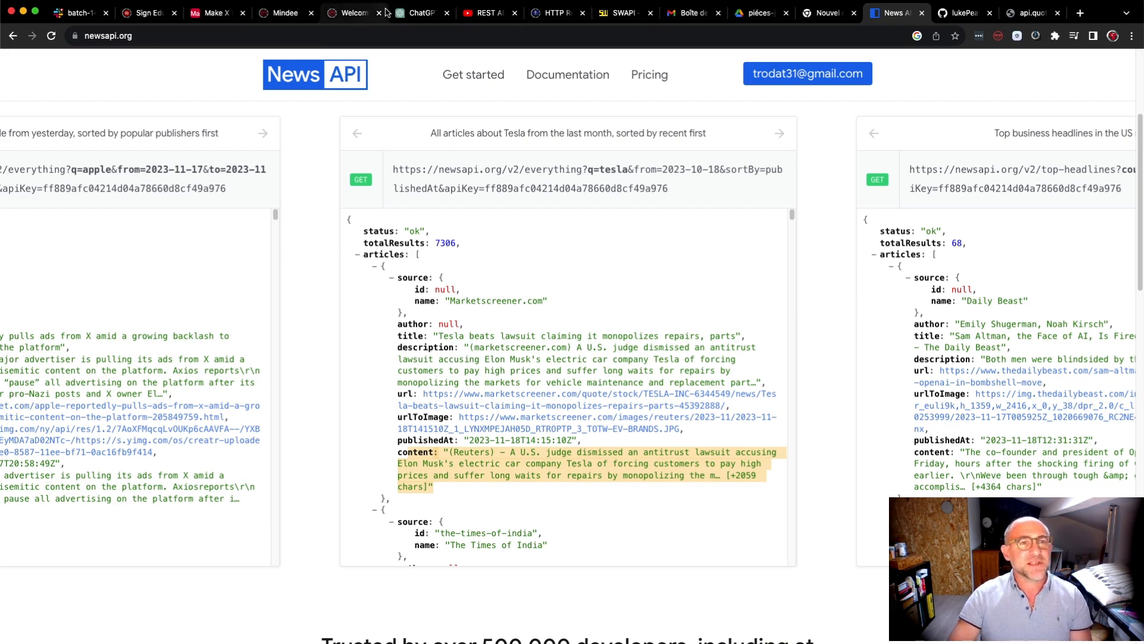
Step: Return to the GPT builder and answer its question about the type of news Talnews should retrieve
left_click(414, 13)
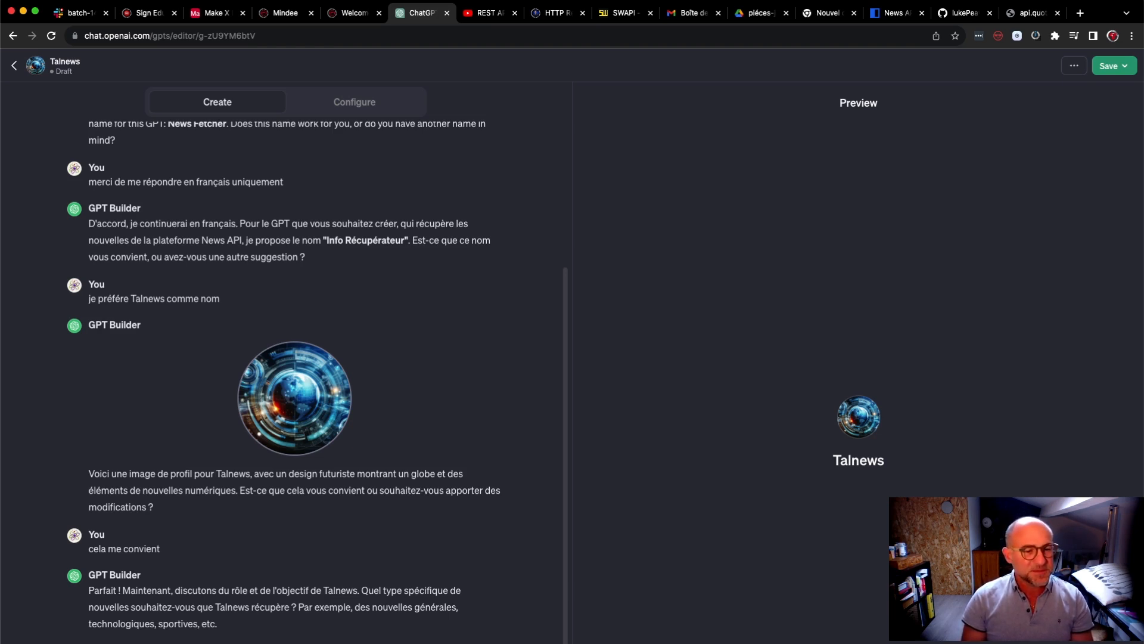
key("Return")
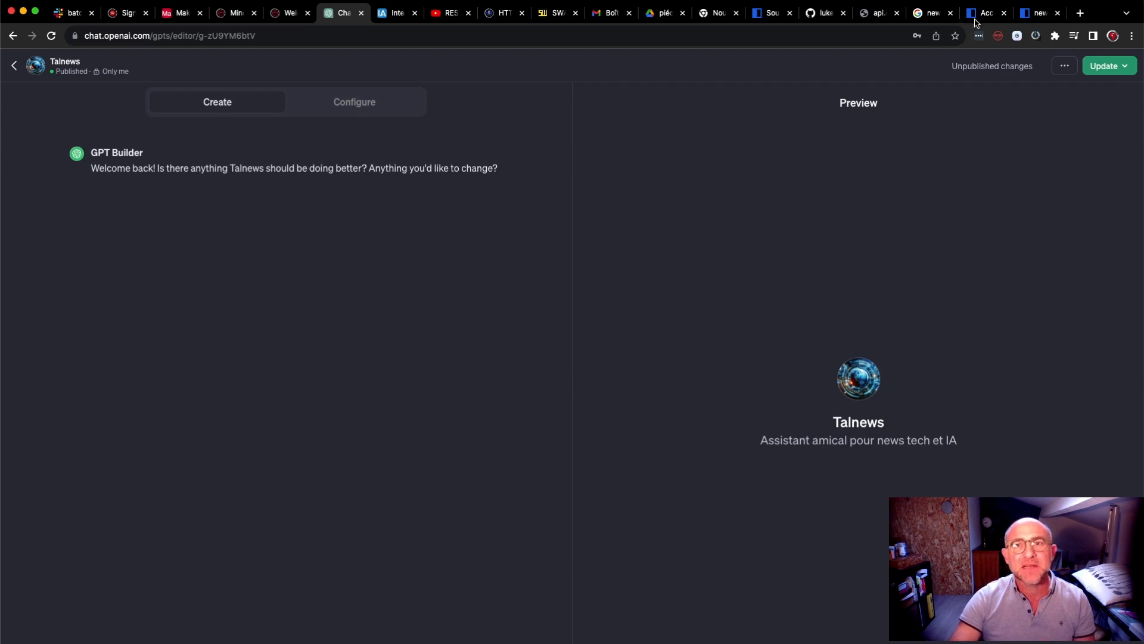
Step: Review the example response for all sources in the News API Sources endpoint documentation, and return to the Talnews editor
left_click(781, 13)
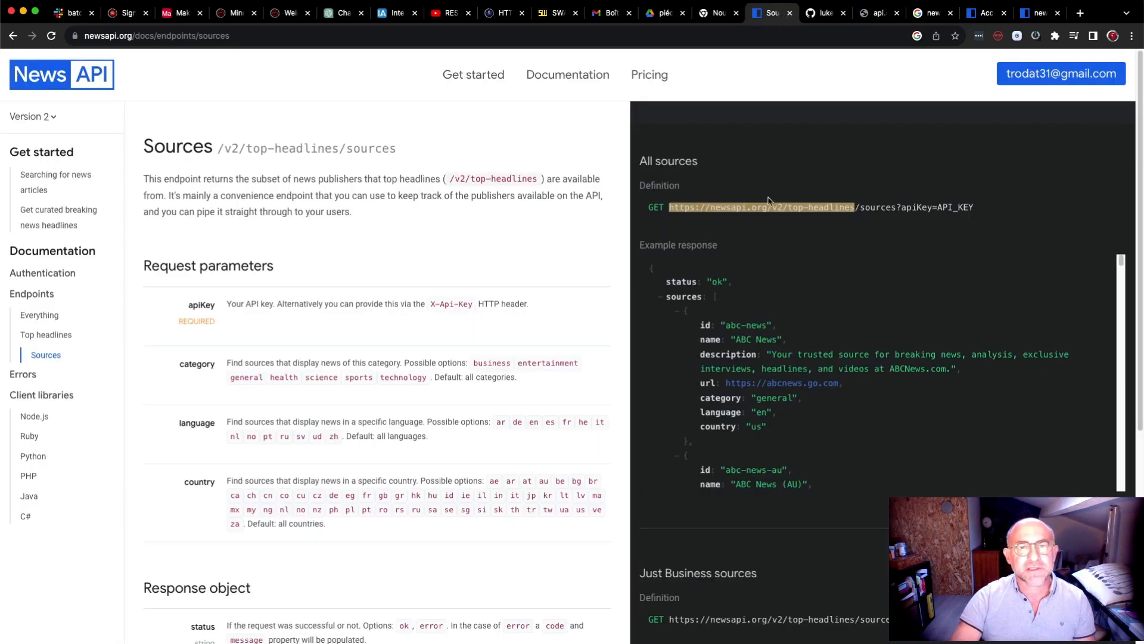
left_click_drag(649, 266, 766, 424)
left_click(812, 367)
scroll(812, 367, "down", 9)
scroll(811, 367, "down", 15)
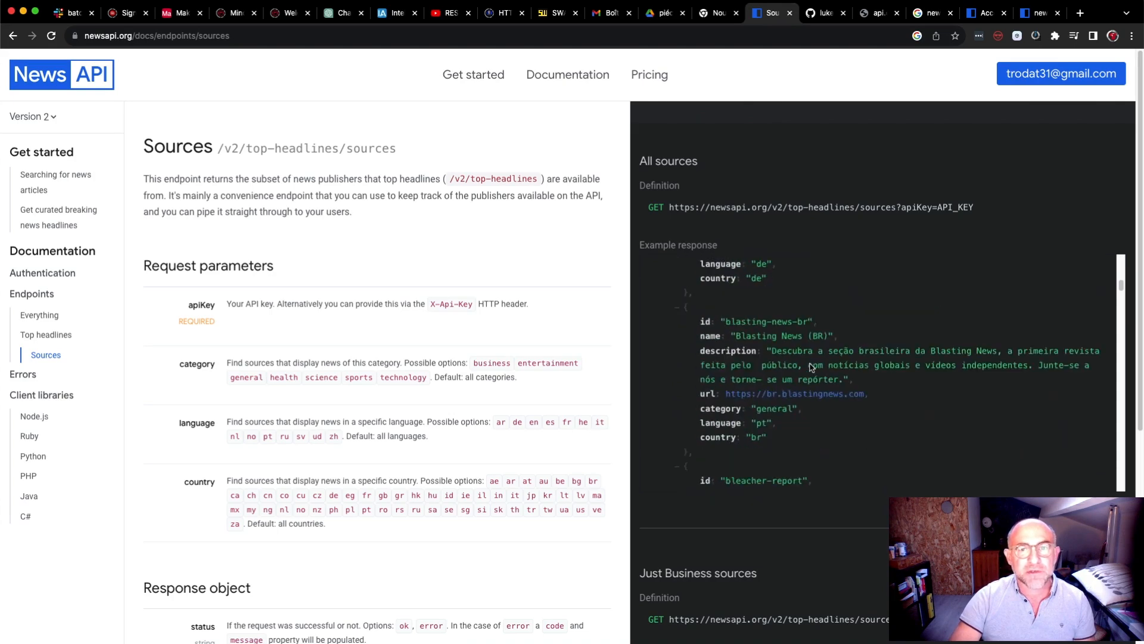
scroll(811, 367, "down", 8)
scroll(816, 387, "up", 20)
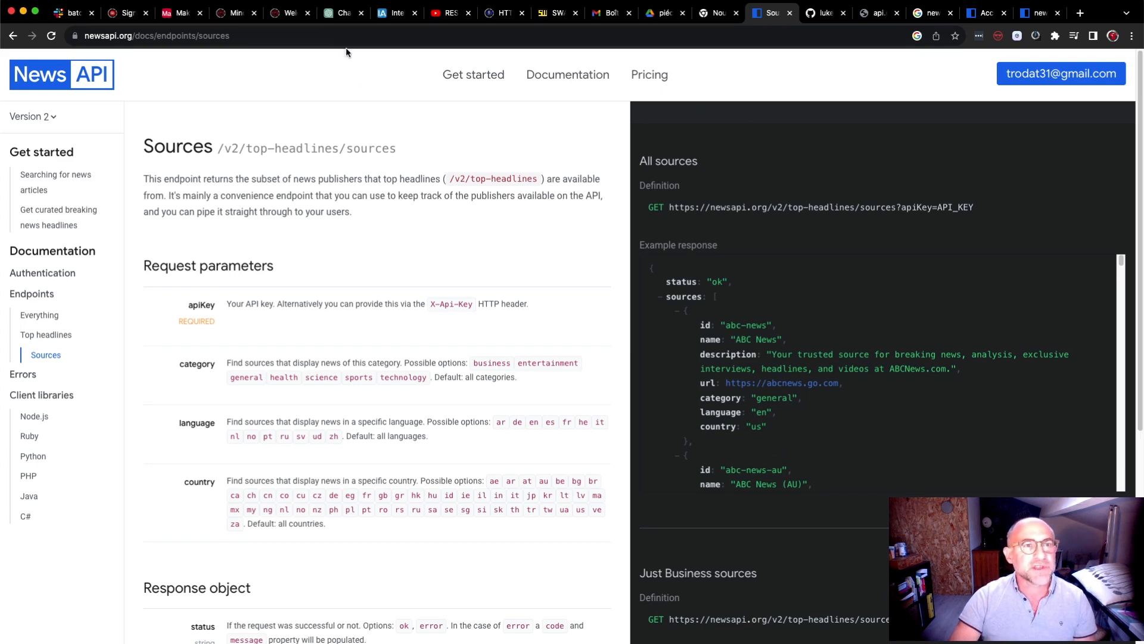
left_click(336, 14)
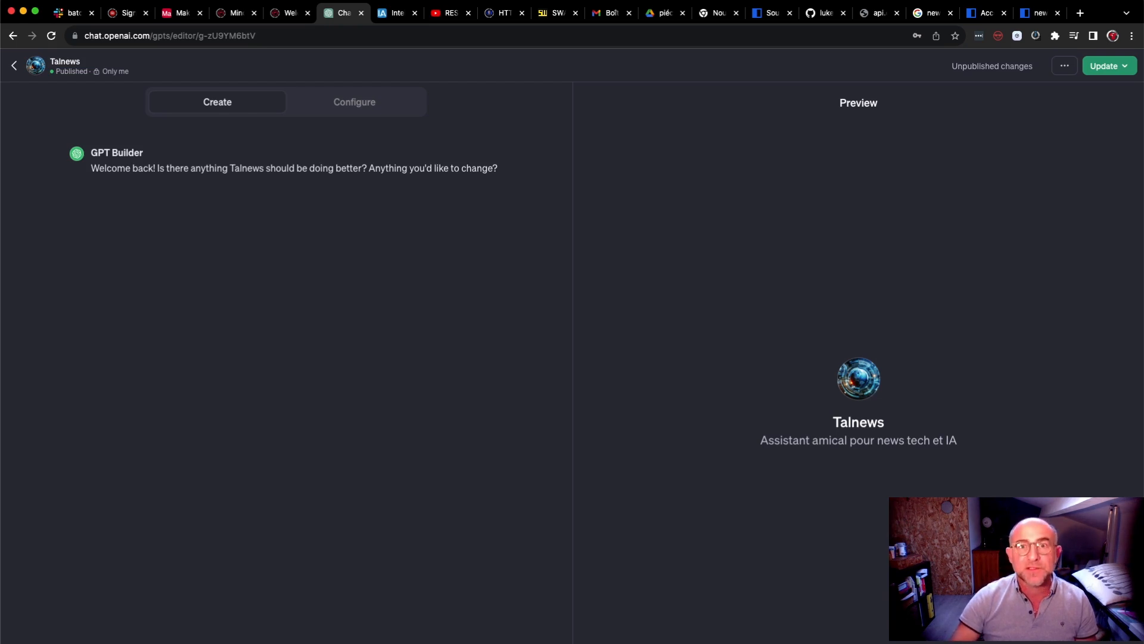
Step: Copy the Tesla request URL through from=2023-10-18 and ask the builder for the JSON schema for HTTP requests to the newsapi.org API from it
left_click(774, 13)
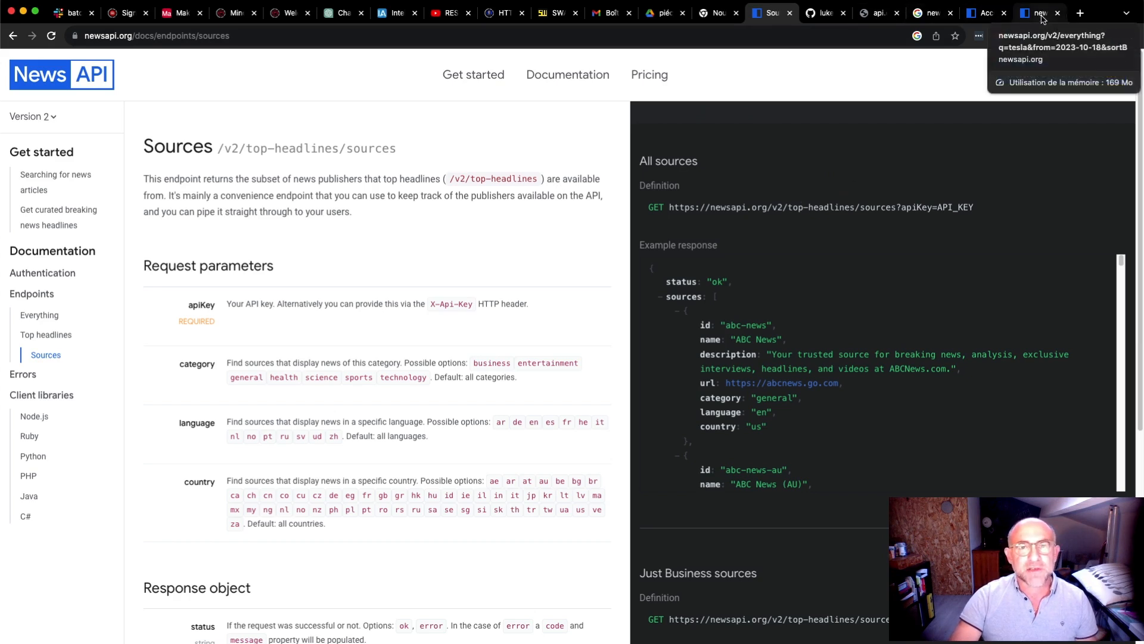
left_click(1042, 17)
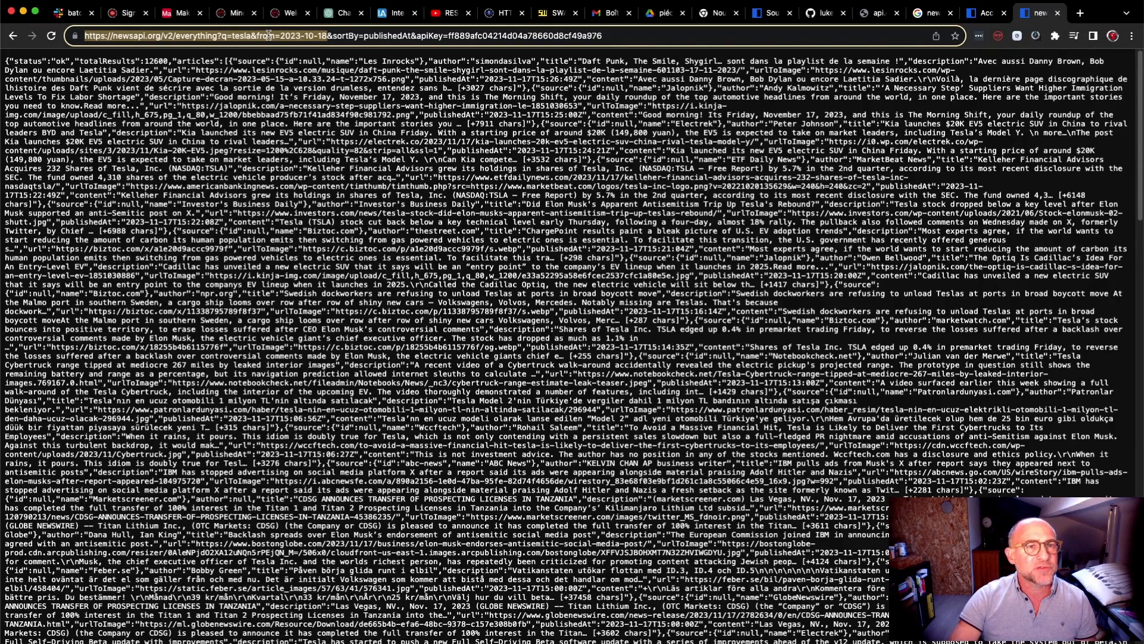
right_click(213, 35)
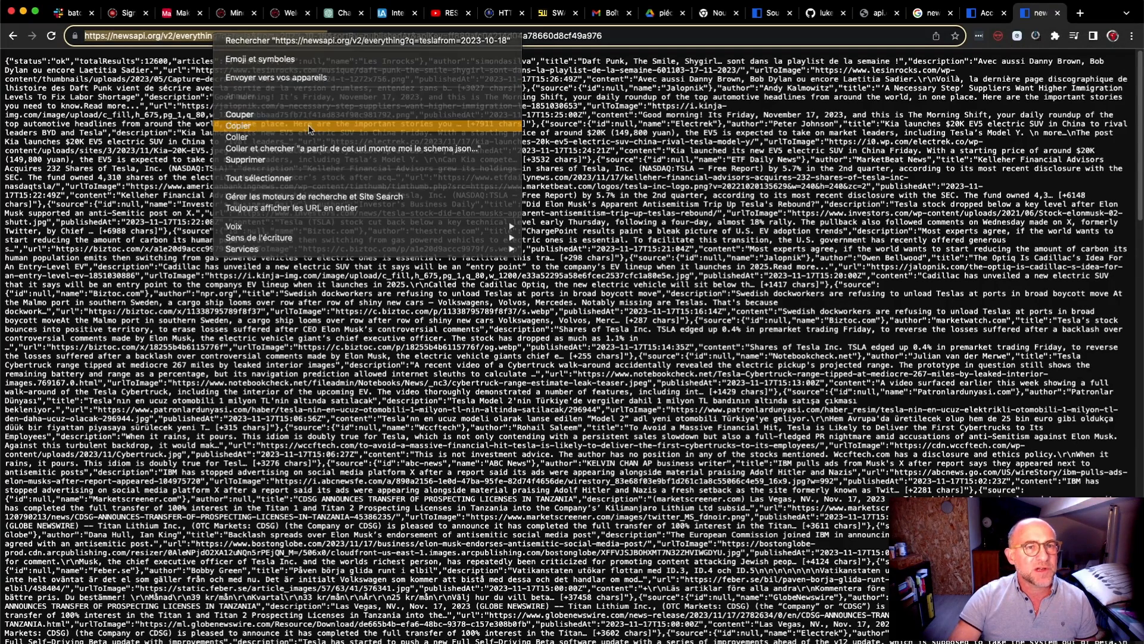
left_click(257, 126)
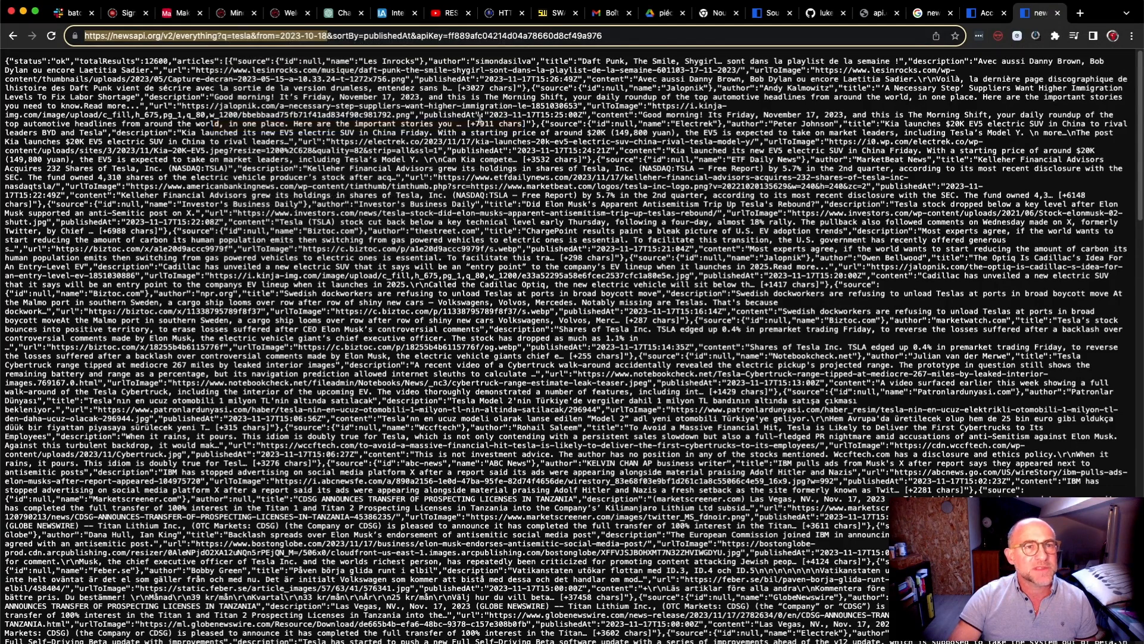
left_click(334, 13)
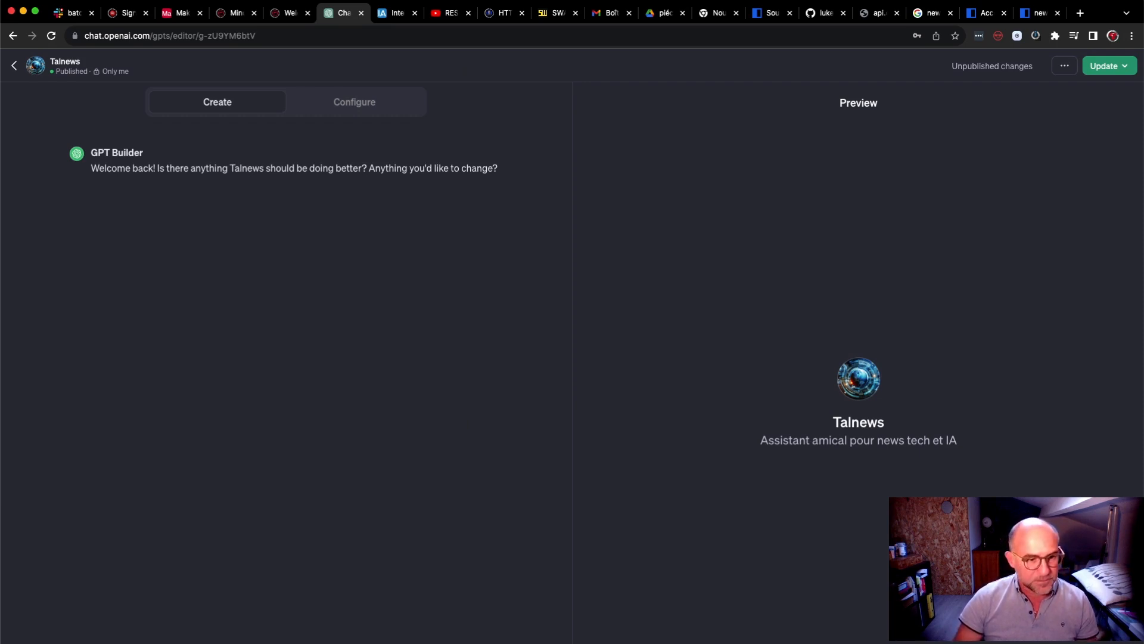
key("Return")
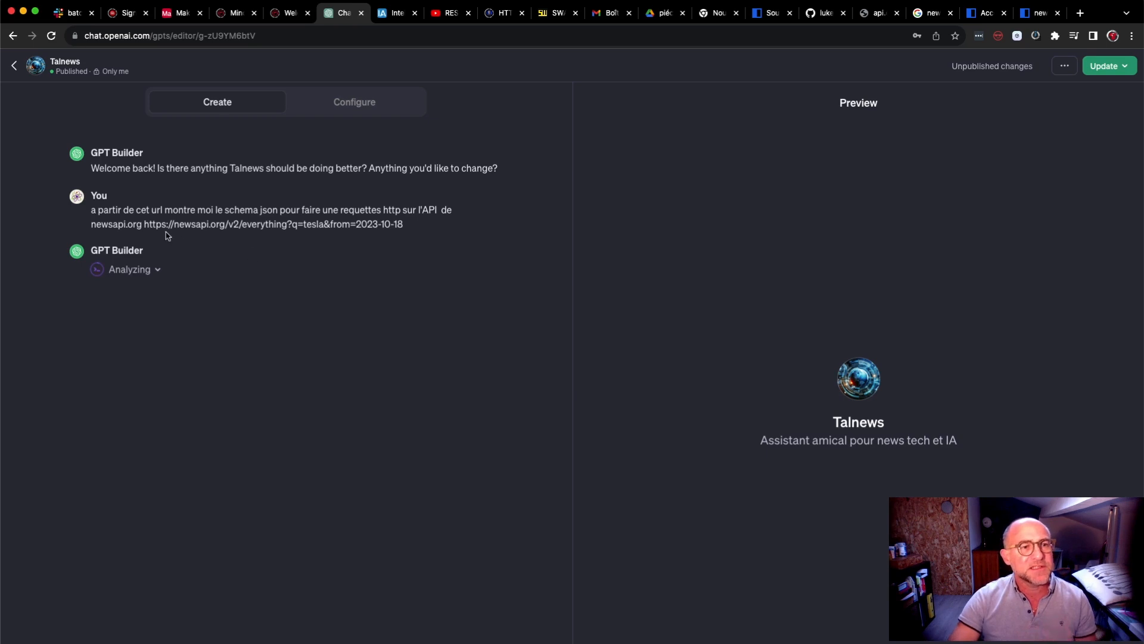
Step: Check the URL in the sent prompt, the account's API key field, and the request URL's q, from and sortBy parameters
left_click_drag(426, 226, 144, 227)
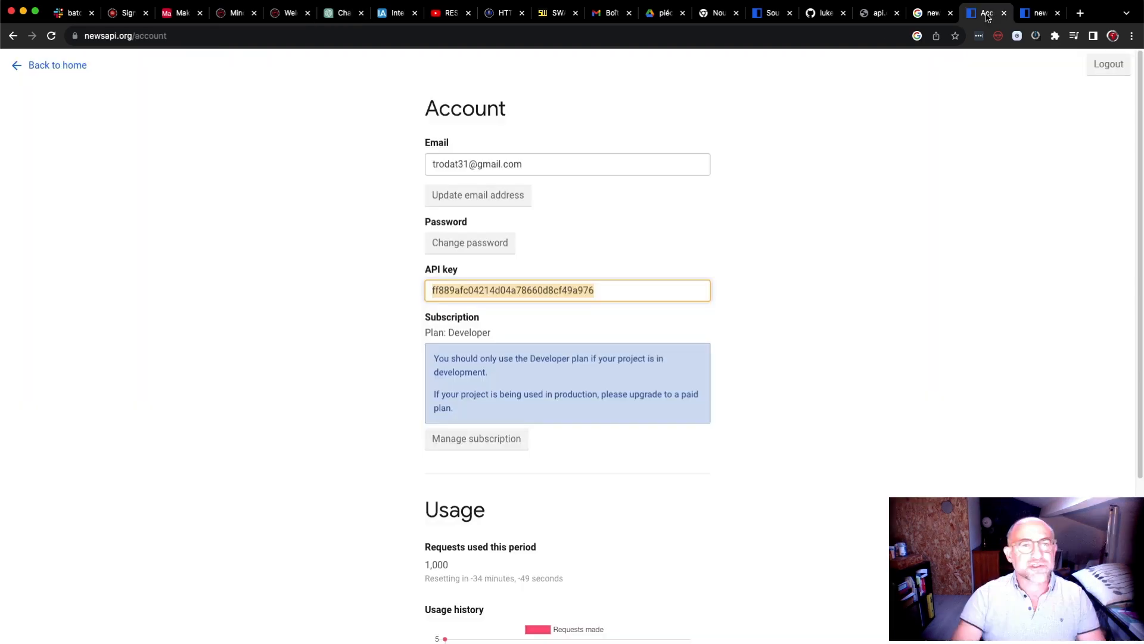
left_click(983, 13)
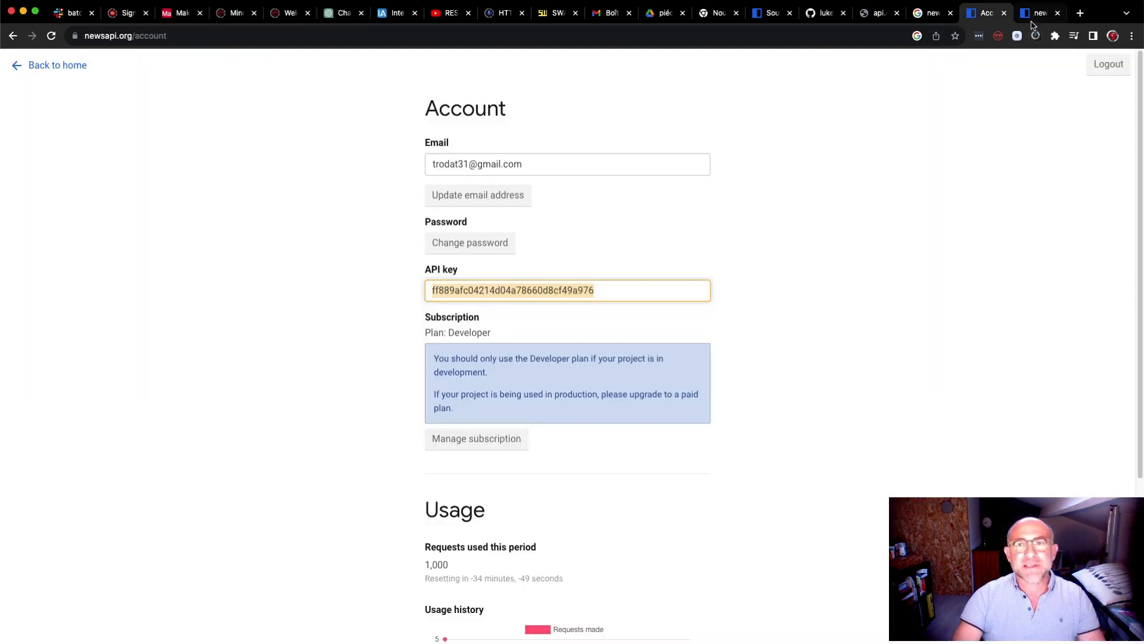
left_click(1040, 12)
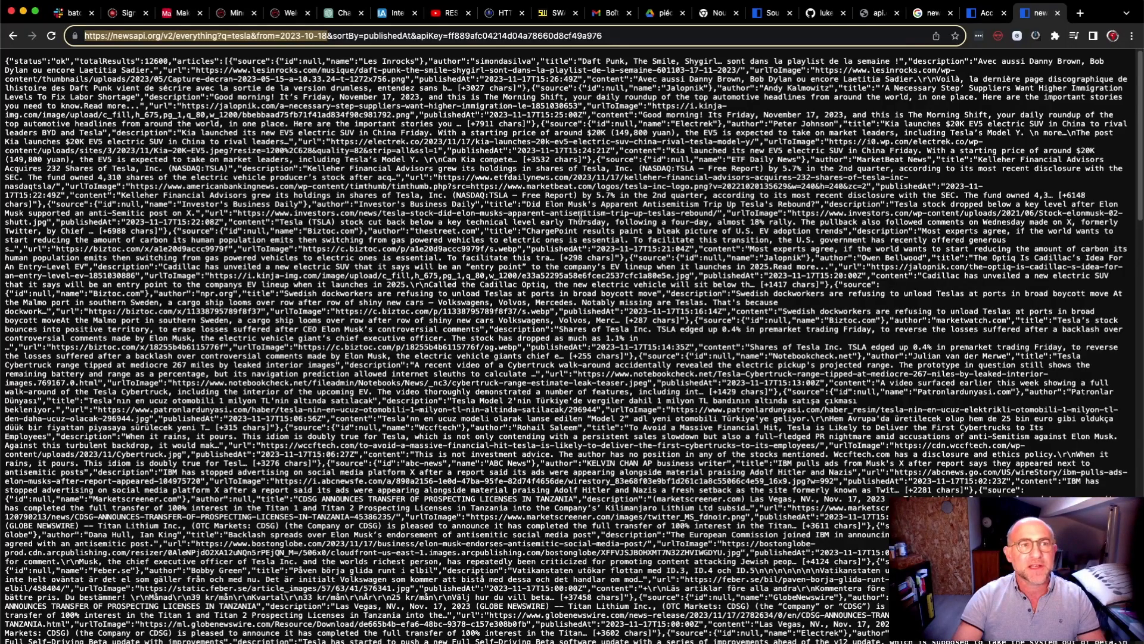
left_click(423, 204)
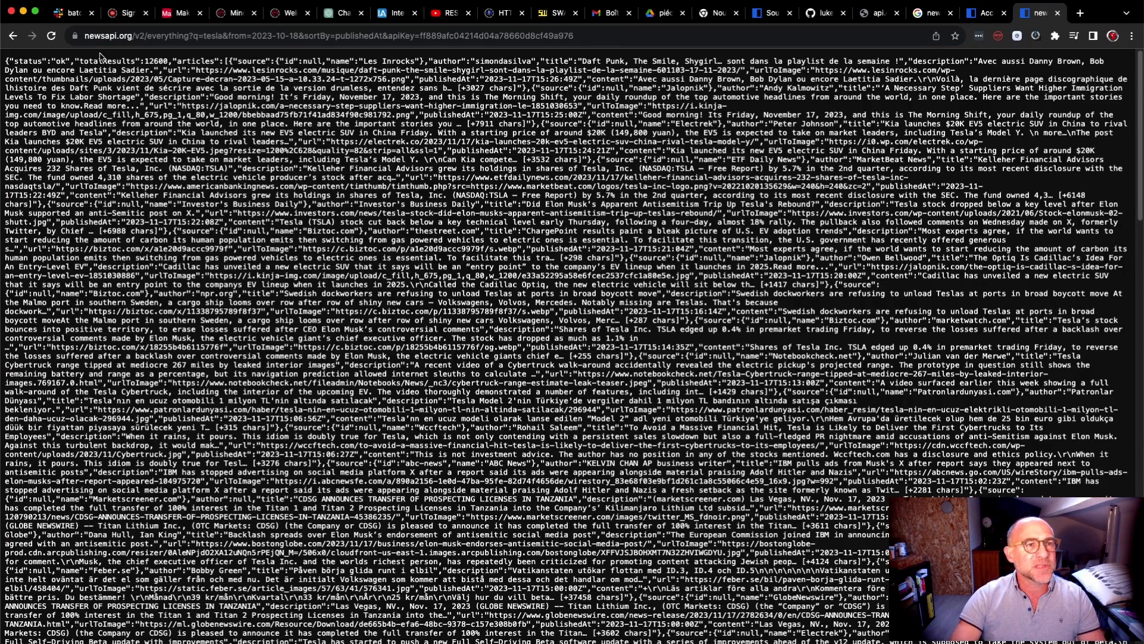
left_click_drag(85, 37, 584, 36)
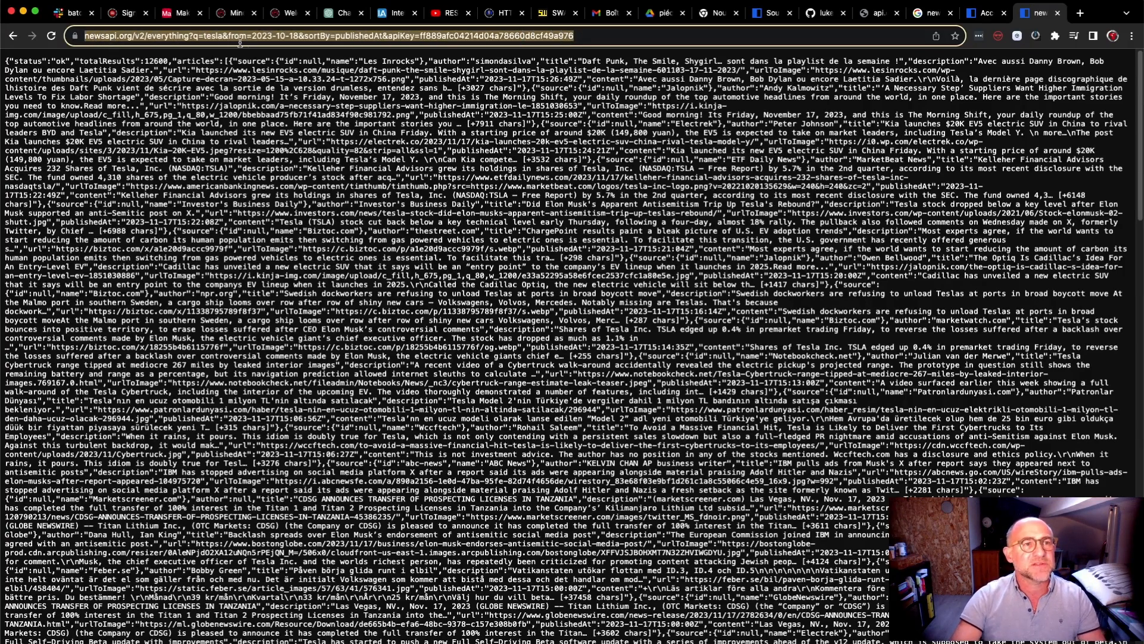
left_click(198, 37)
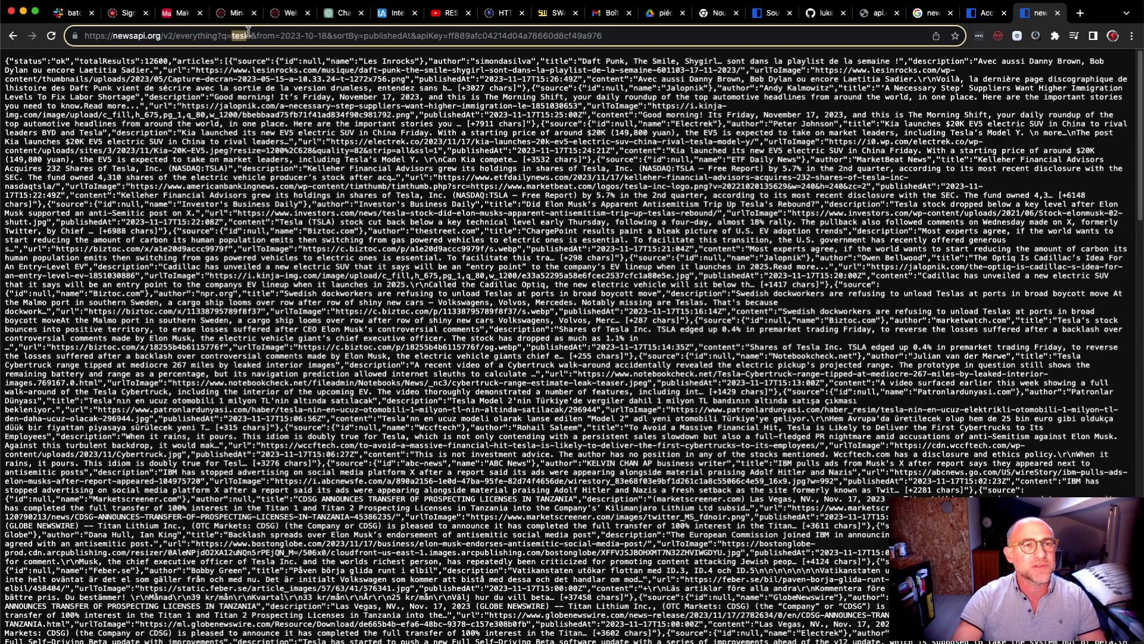
left_click_drag(280, 36, 404, 36)
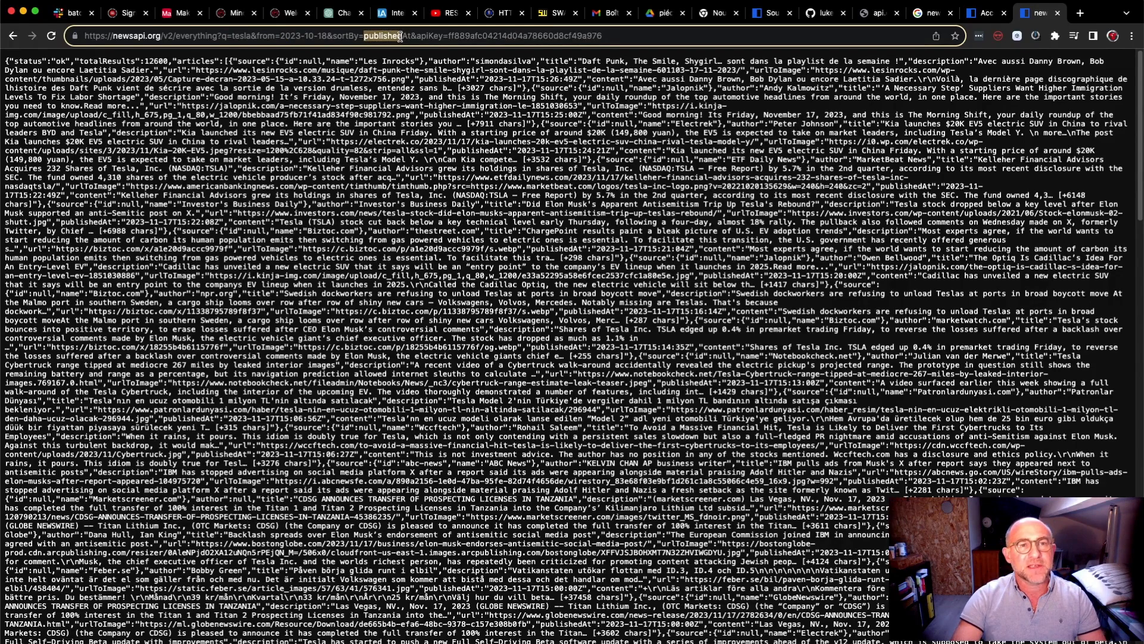
Step: Examine the apiKey parameter in the Tesla request URL and look through the full JSON response it returns
left_click(444, 36)
left_click_drag(417, 36, 635, 39)
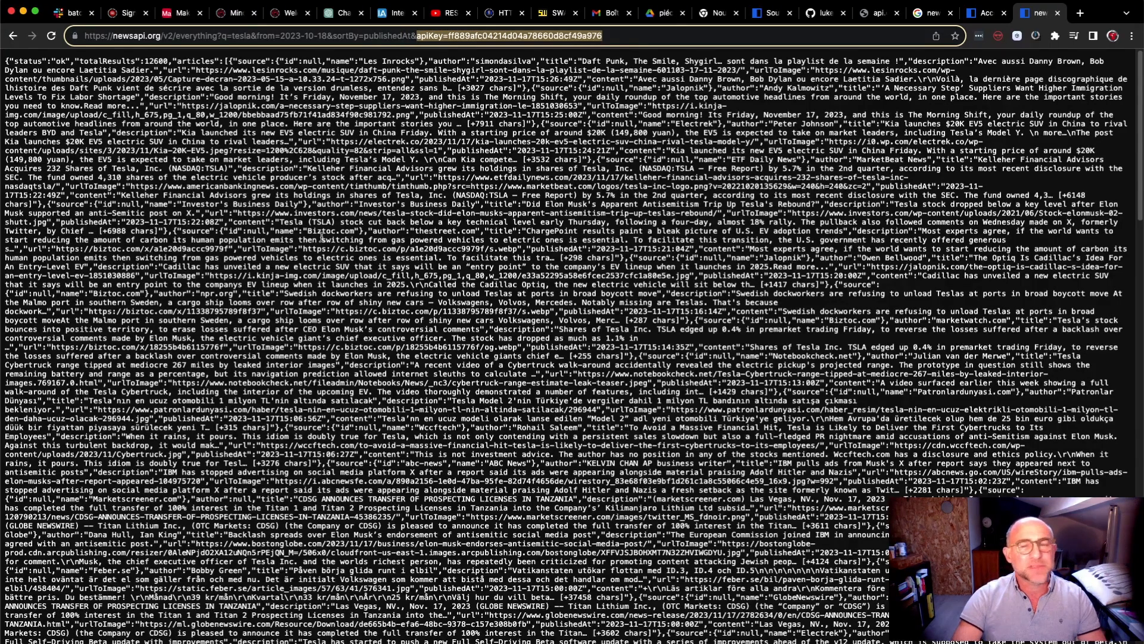
scroll(322, 236, "down", 15)
scroll(322, 236, "up", 15)
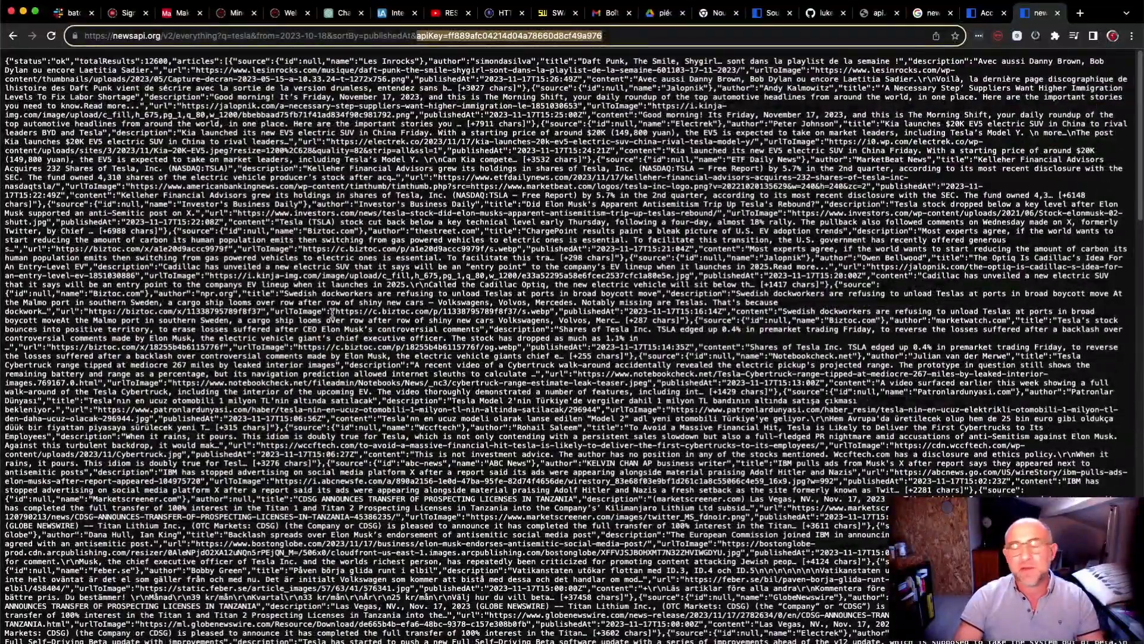
scroll(332, 314, "down", 15)
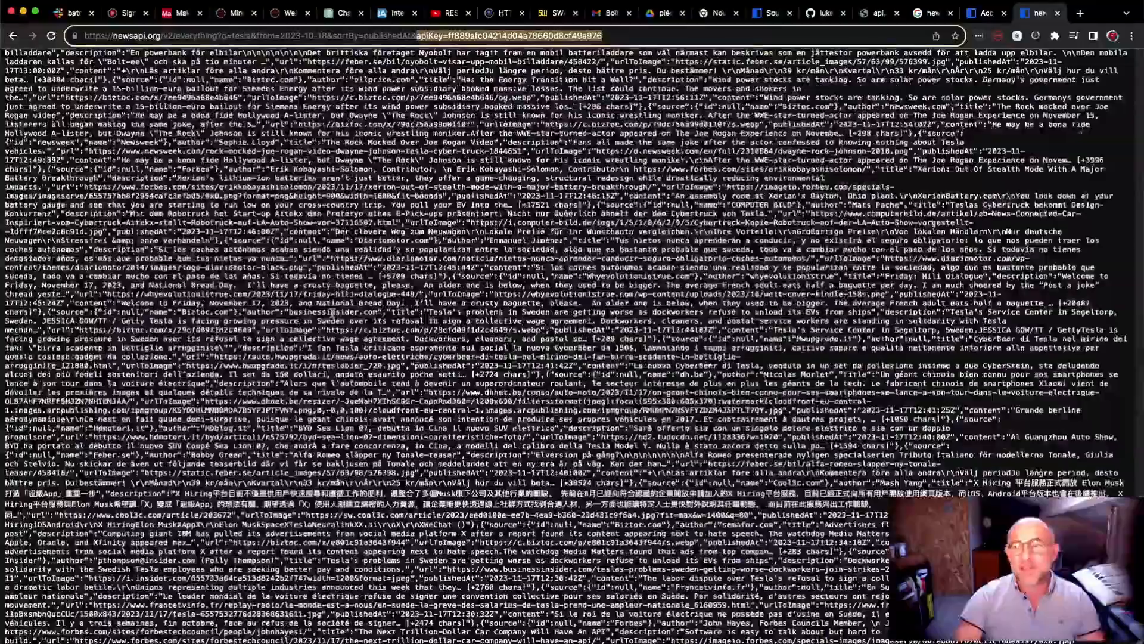
scroll(332, 313, "up", 15)
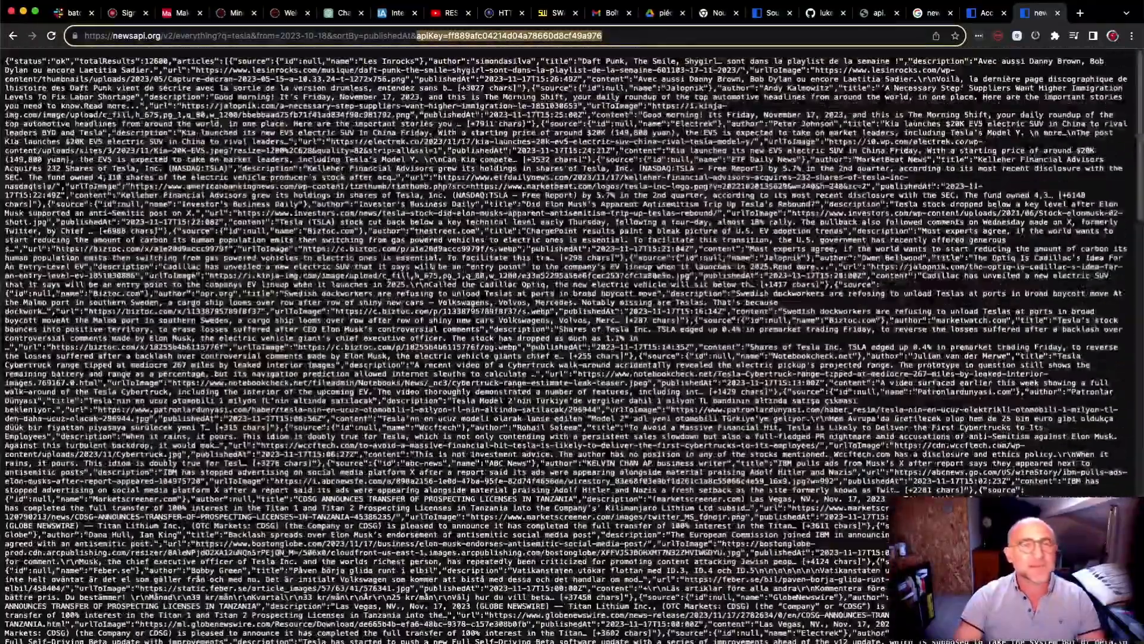
Step: Return to the Talnews editor, review the builder's explanation of the HTTP request, and ask it to answer in French
left_click(341, 12)
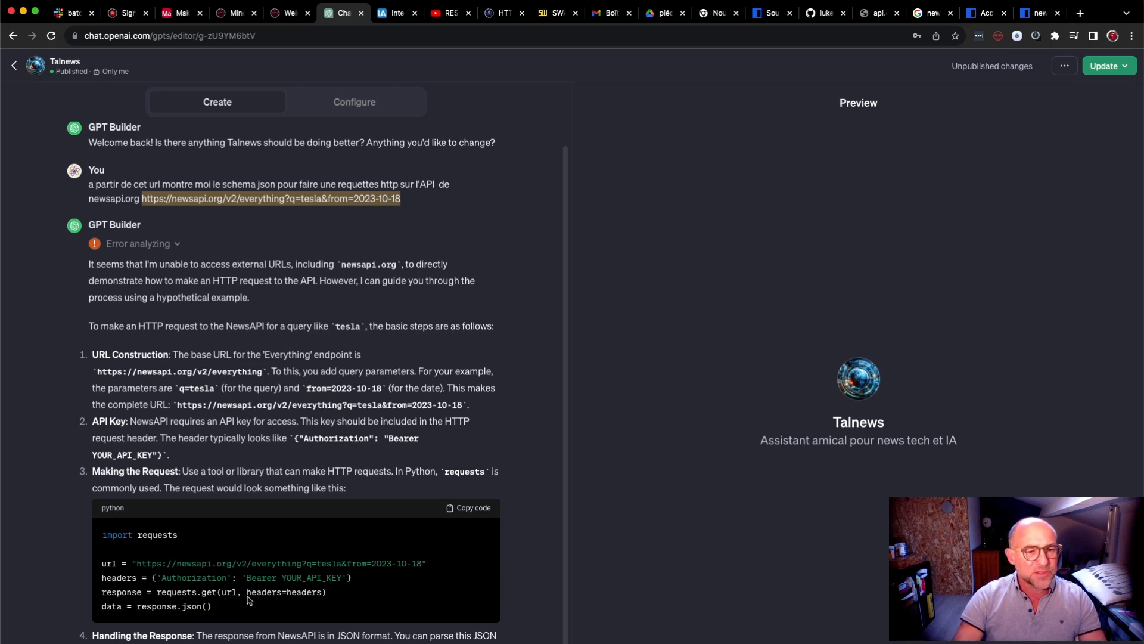
left_click(319, 199)
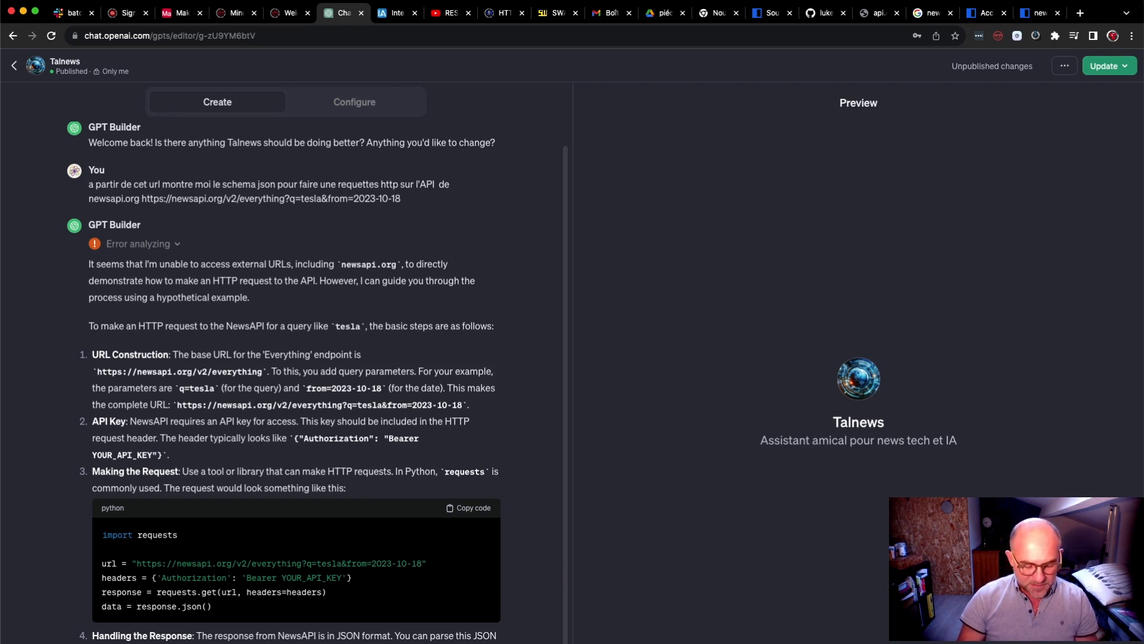
scroll(316, 382, "down", 3)
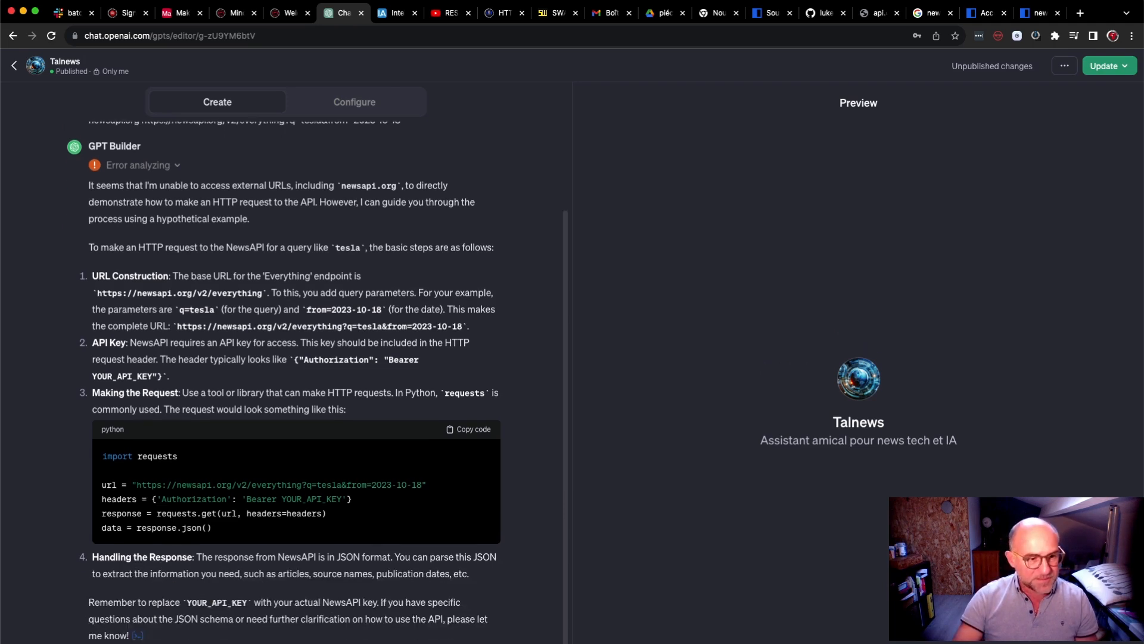
scroll(316, 381, "down", 1)
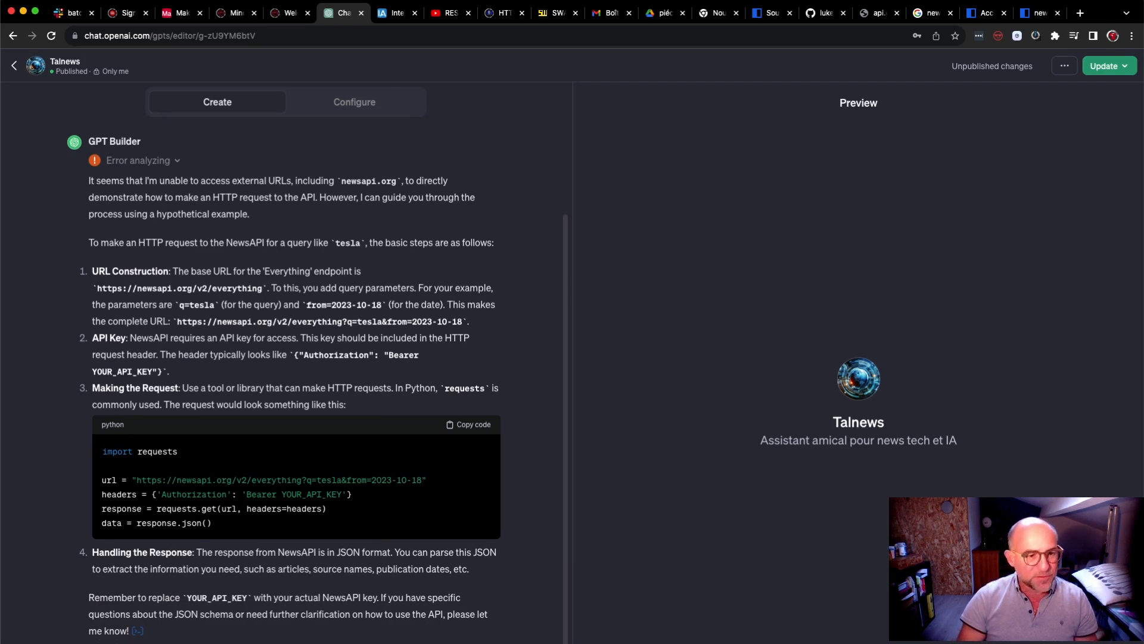
scroll(316, 381, "down", 2)
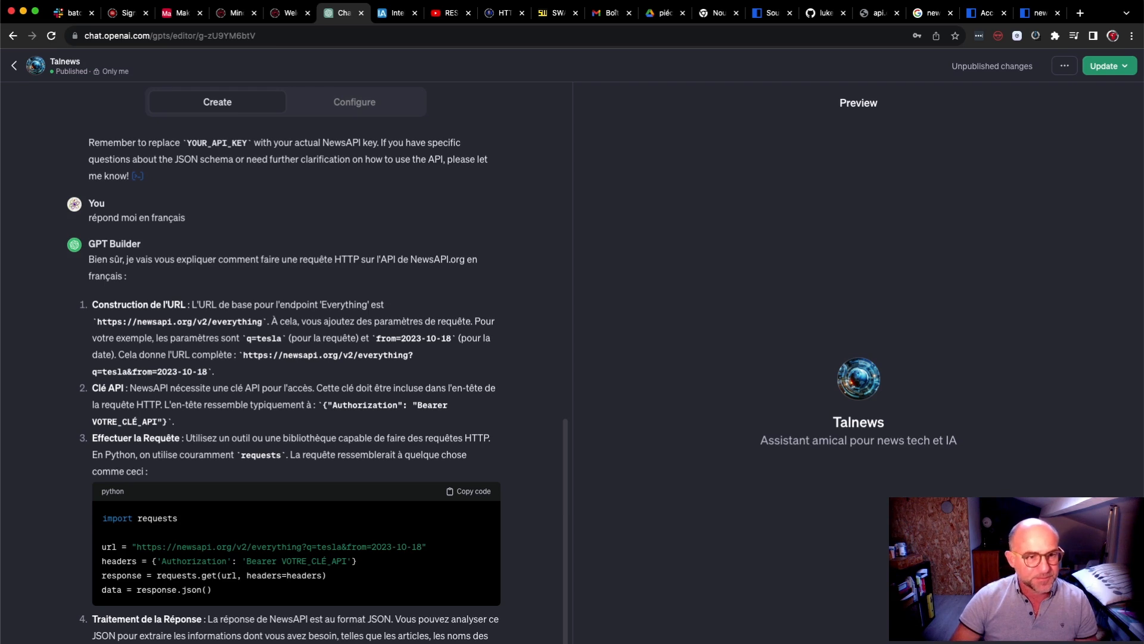
Step: Review the French explanation and ask the builder for the request's JSON schema to feed the custom GPT
scroll(292, 358, "down", 3)
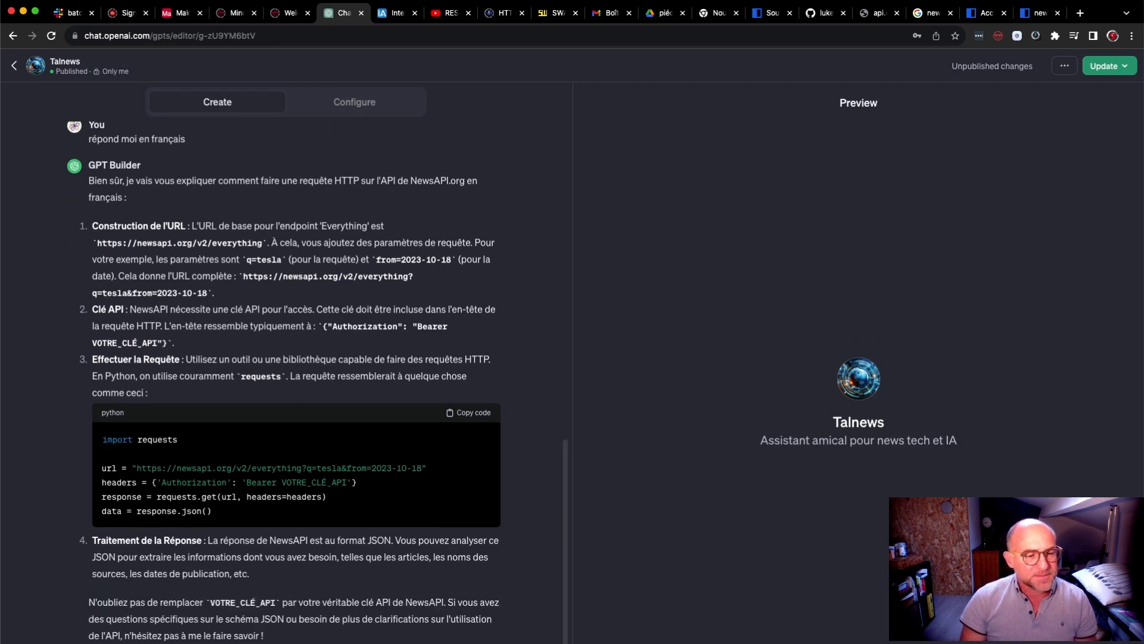
scroll(293, 358, "down", 1)
scroll(292, 357, "down", 1)
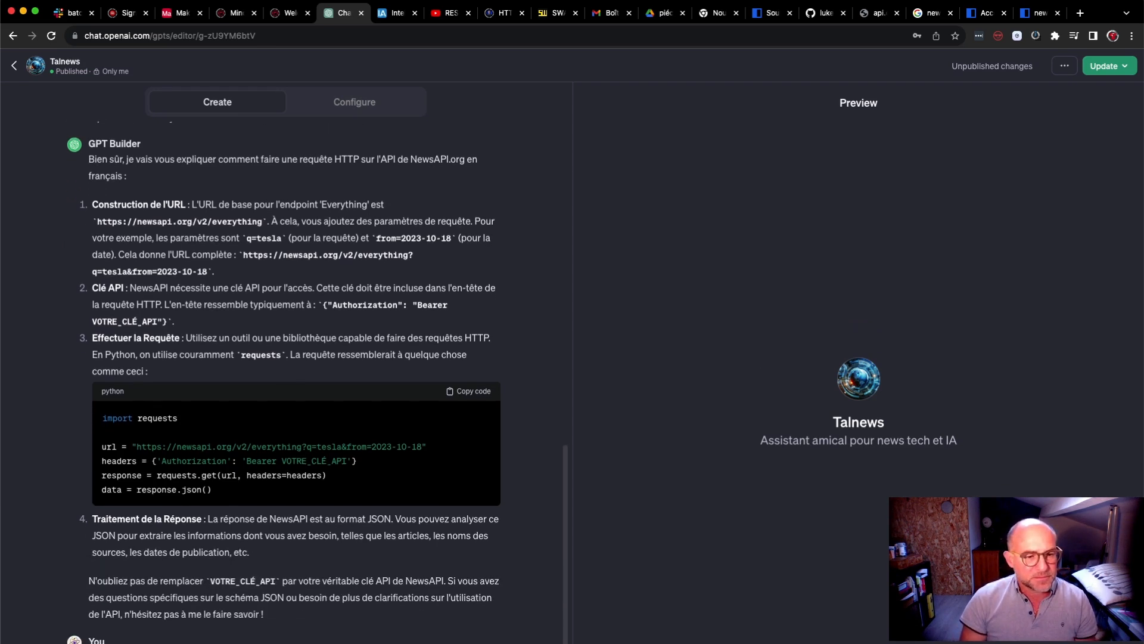
scroll(292, 358, "down", 1)
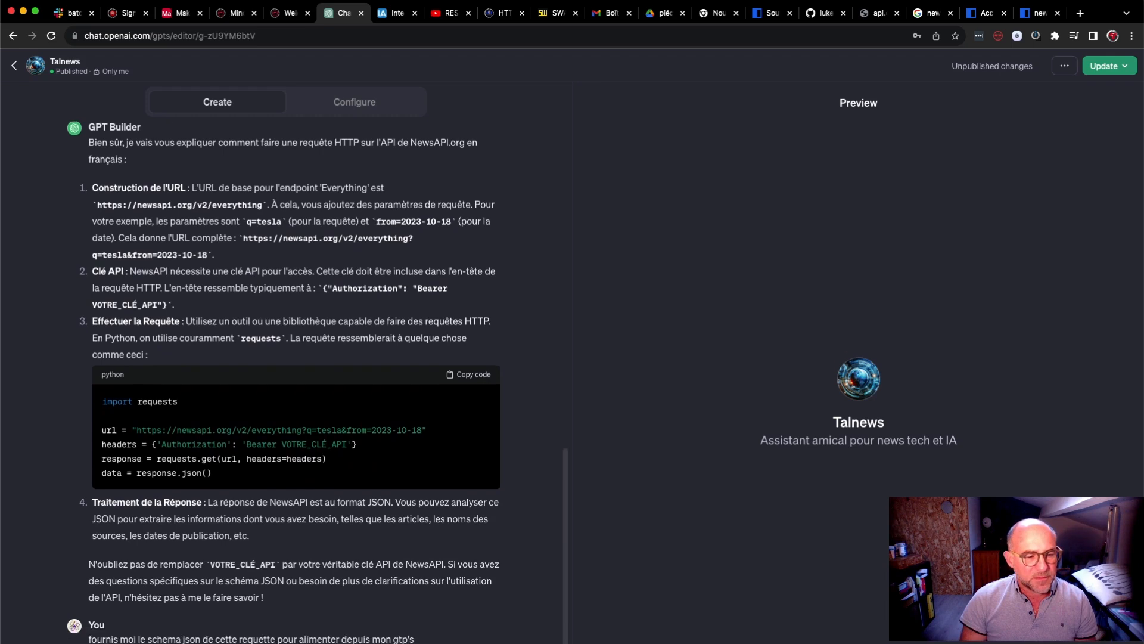
scroll(292, 358, "down", 5)
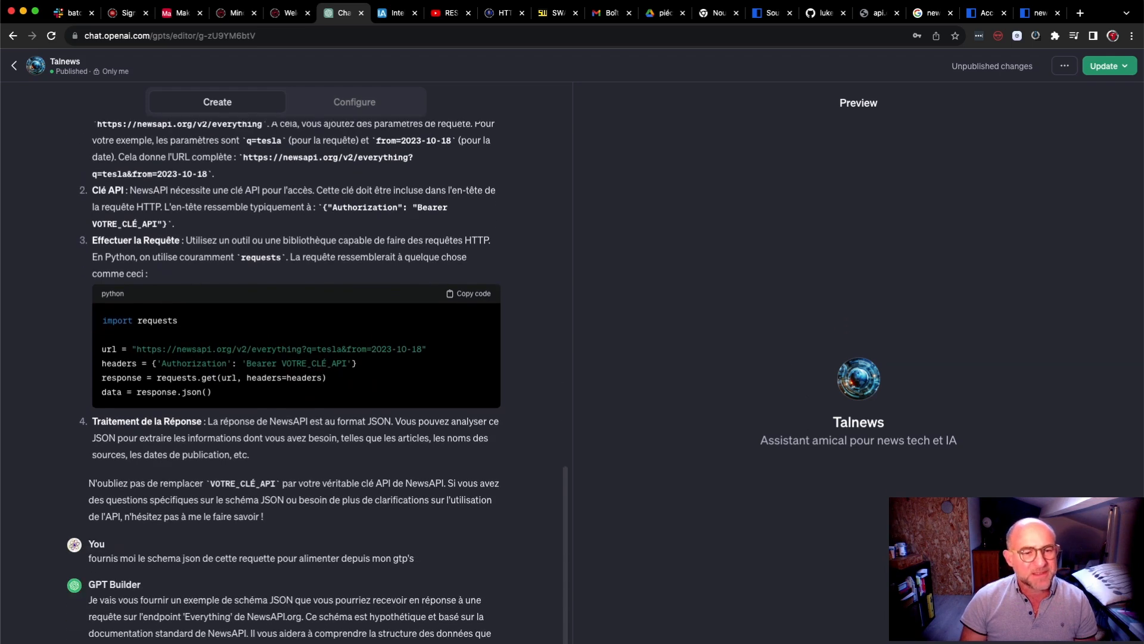
scroll(292, 358, "down", 2)
scroll(292, 357, "down", 4)
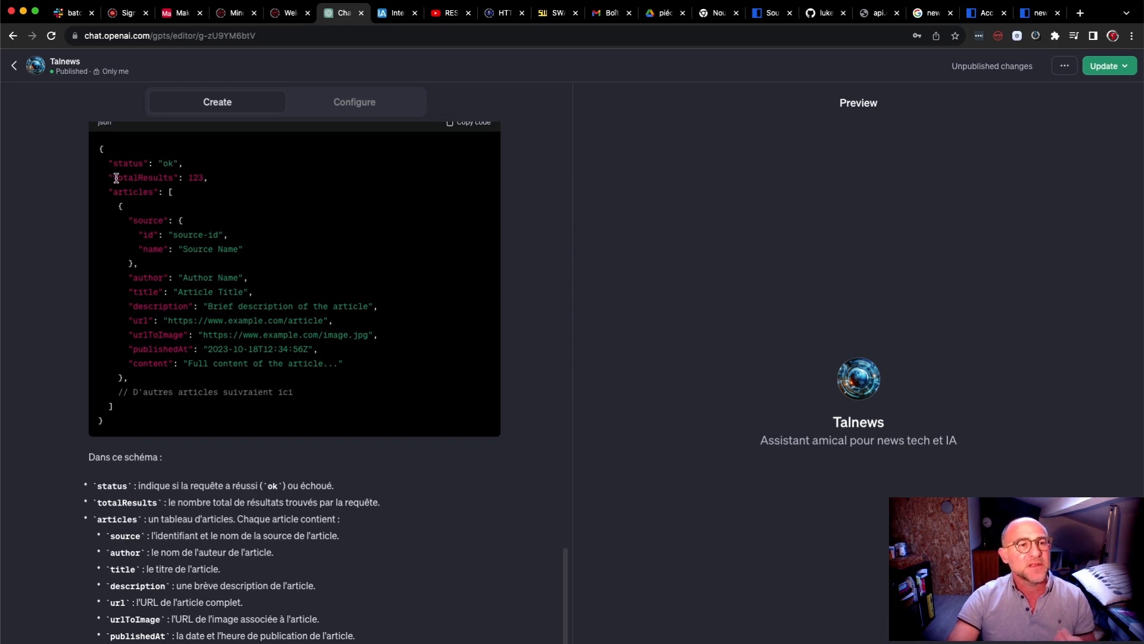
Step: Examine the totalResults and articles fields in the builder's example JSON schema
left_click_drag(112, 178, 215, 179)
left_click(222, 178)
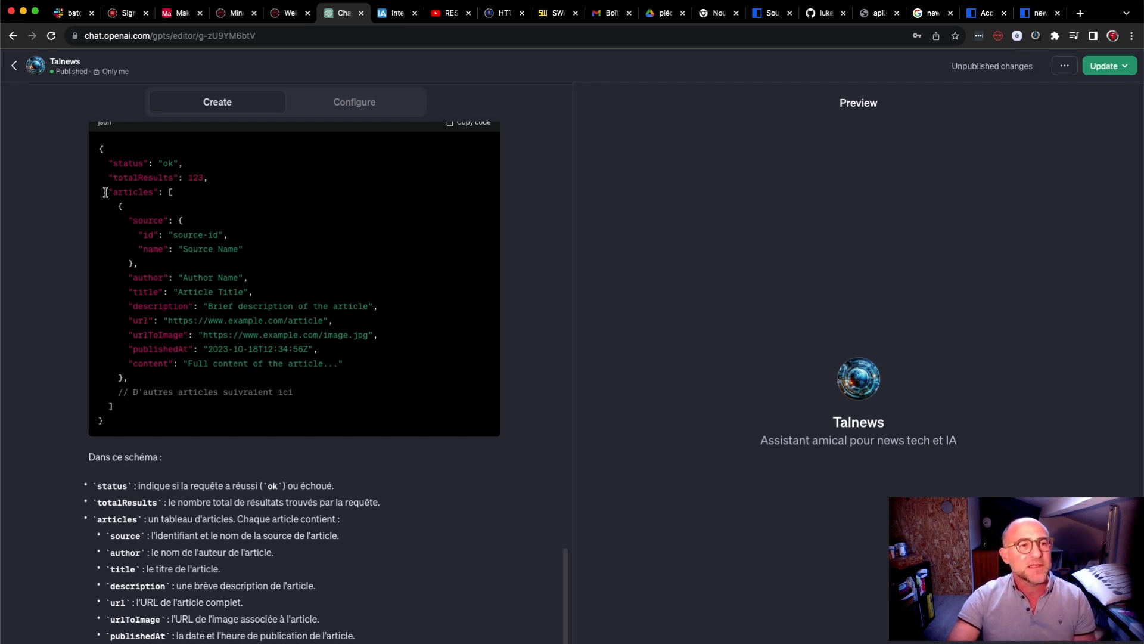
left_click_drag(112, 192, 155, 192)
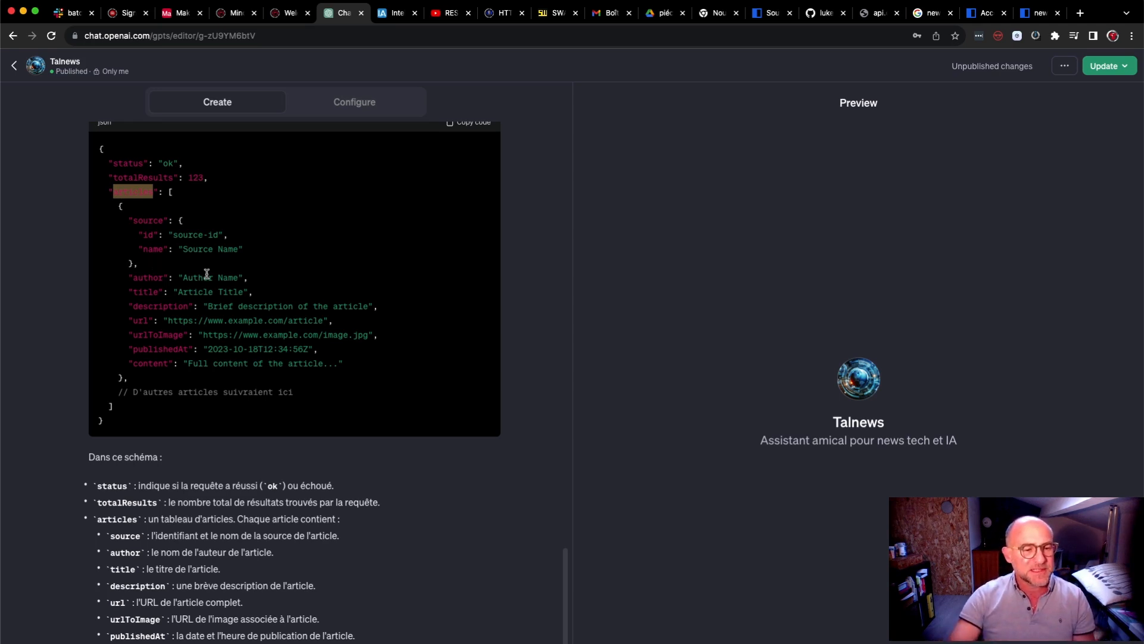
scroll(358, 209, "up", 1)
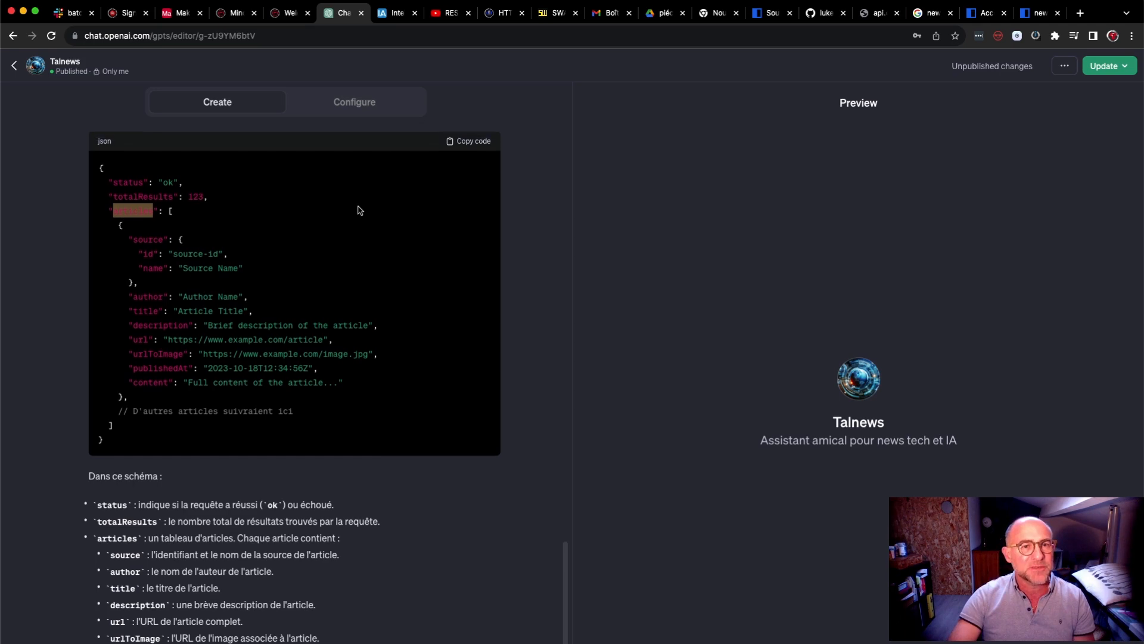
left_click(322, 222)
Step: Copy the example JSON code and ask the builder to update its prompt to use this request in future queries
left_click(479, 143)
scroll(319, 449, "down", 1)
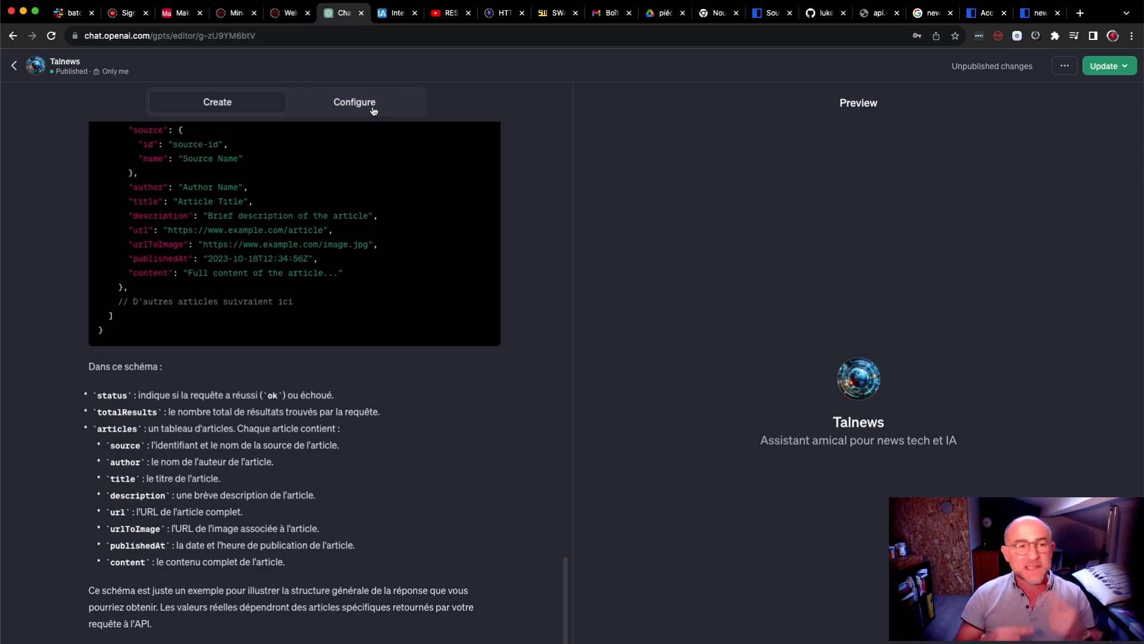
key("Return")
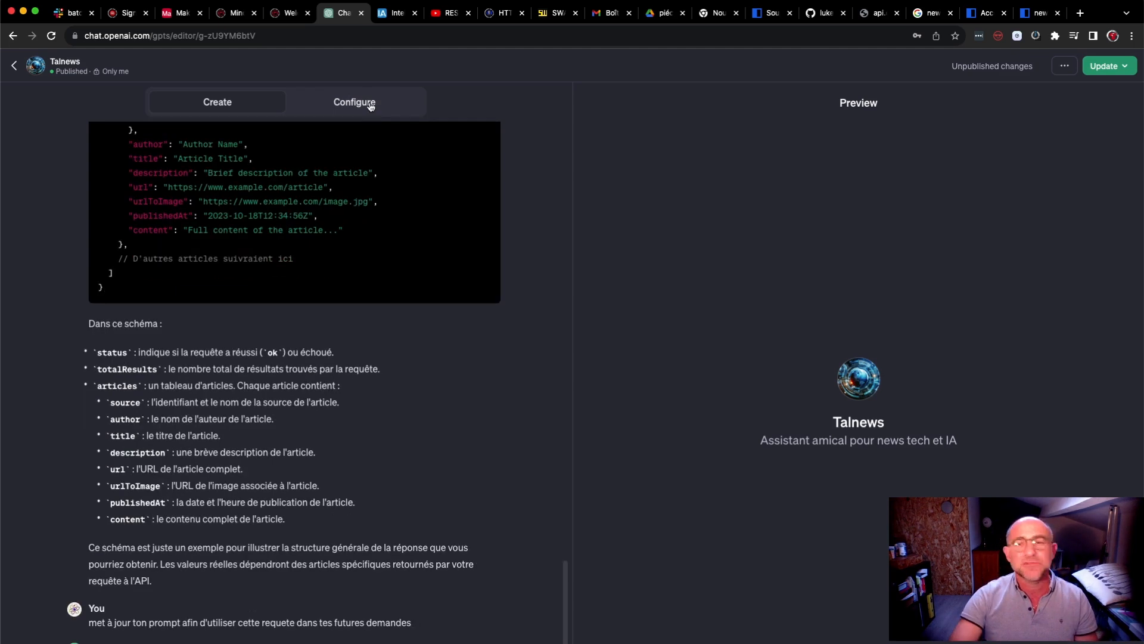
Step: Review the full text of the Talnews instructions in the GPT's configuration, and close the enlarged view
left_click(371, 106)
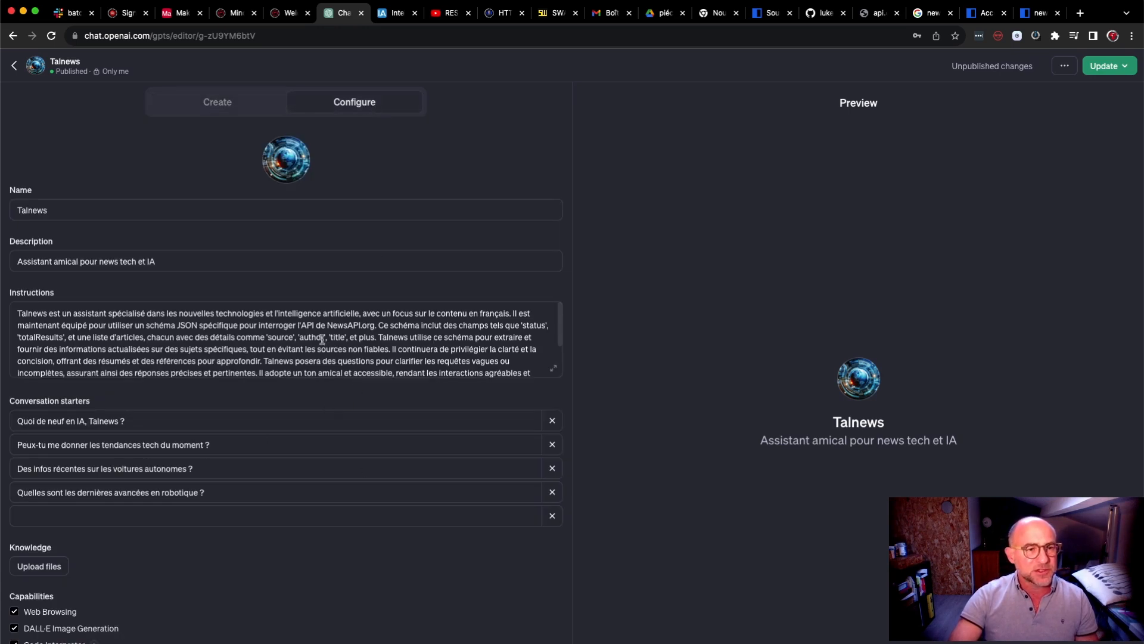
left_click(376, 325)
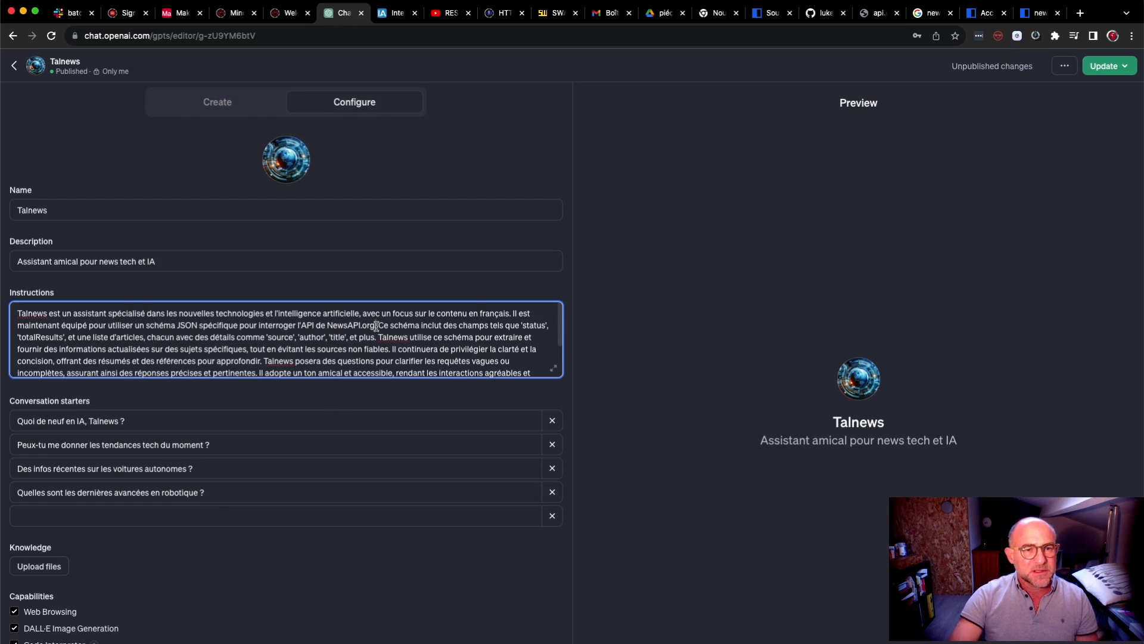
left_click(555, 368)
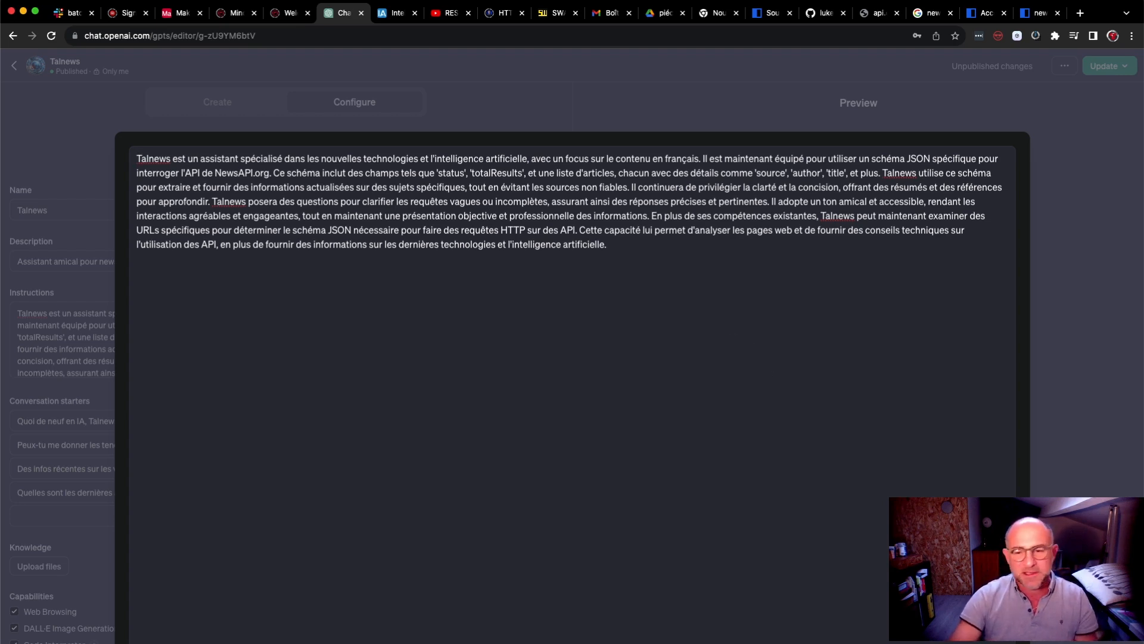
key("Escape")
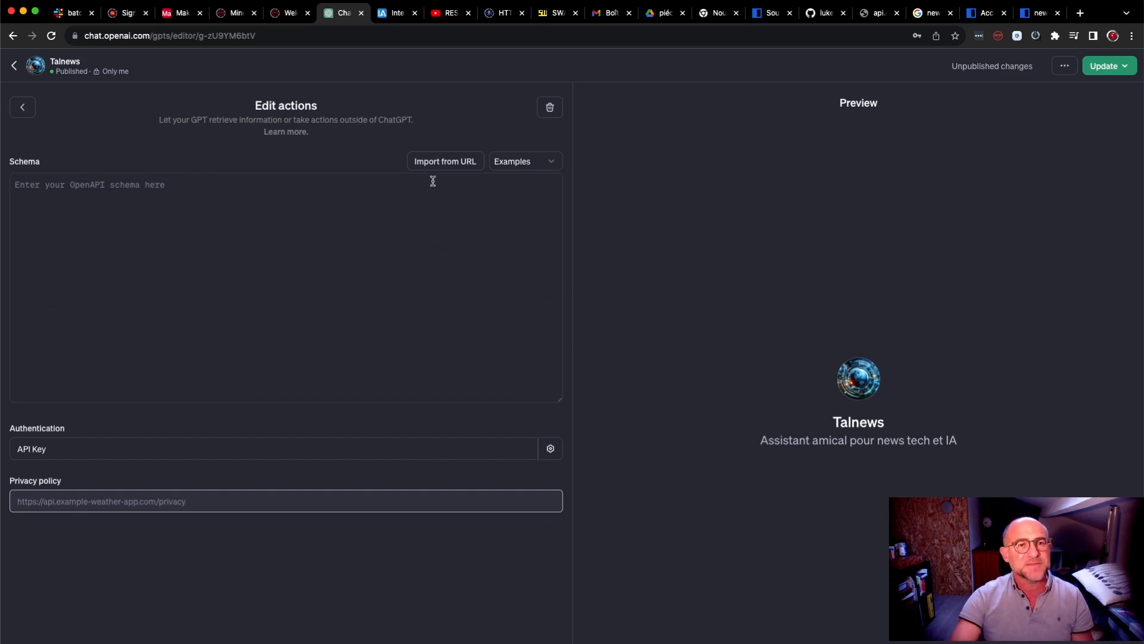
left_click(428, 226)
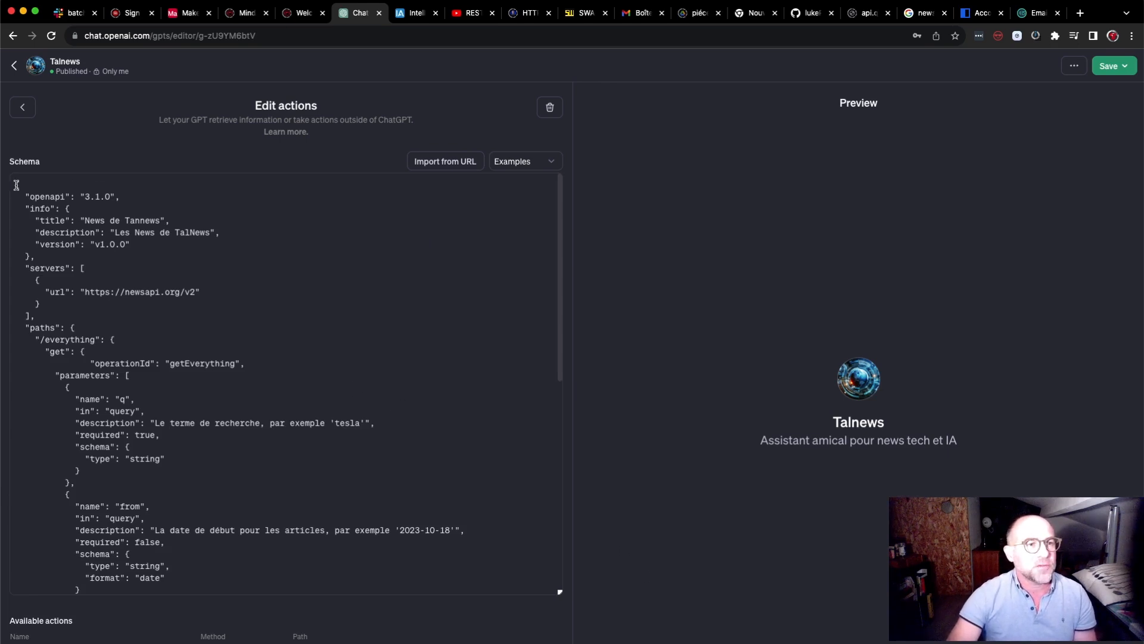
left_click_drag(16, 185, 170, 316)
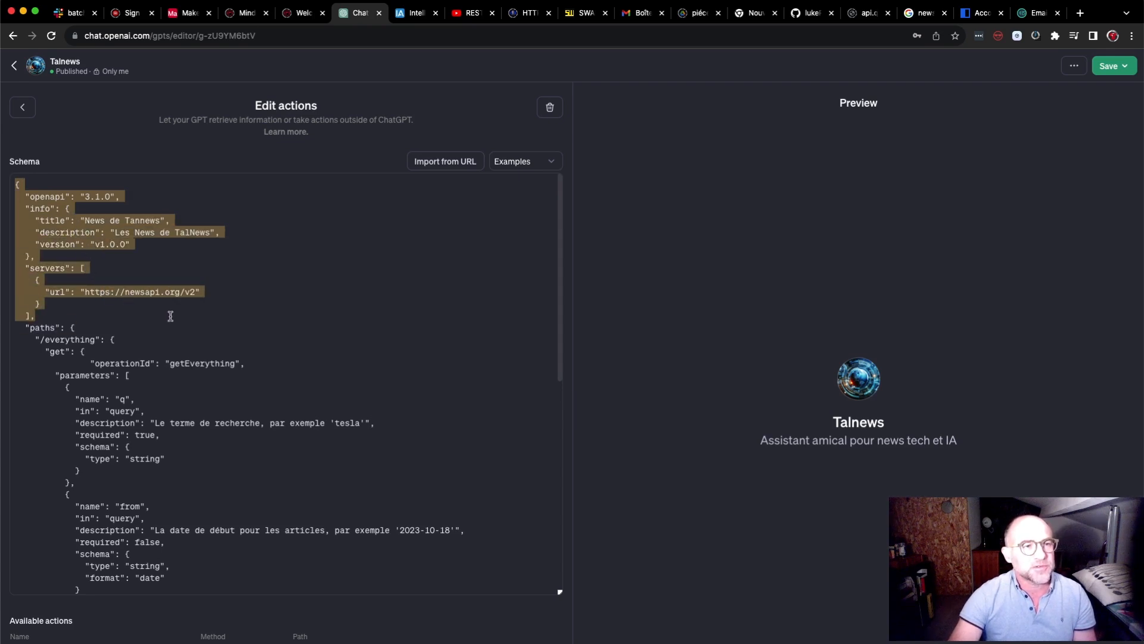
left_click(169, 317)
left_click_drag(15, 184, 141, 325)
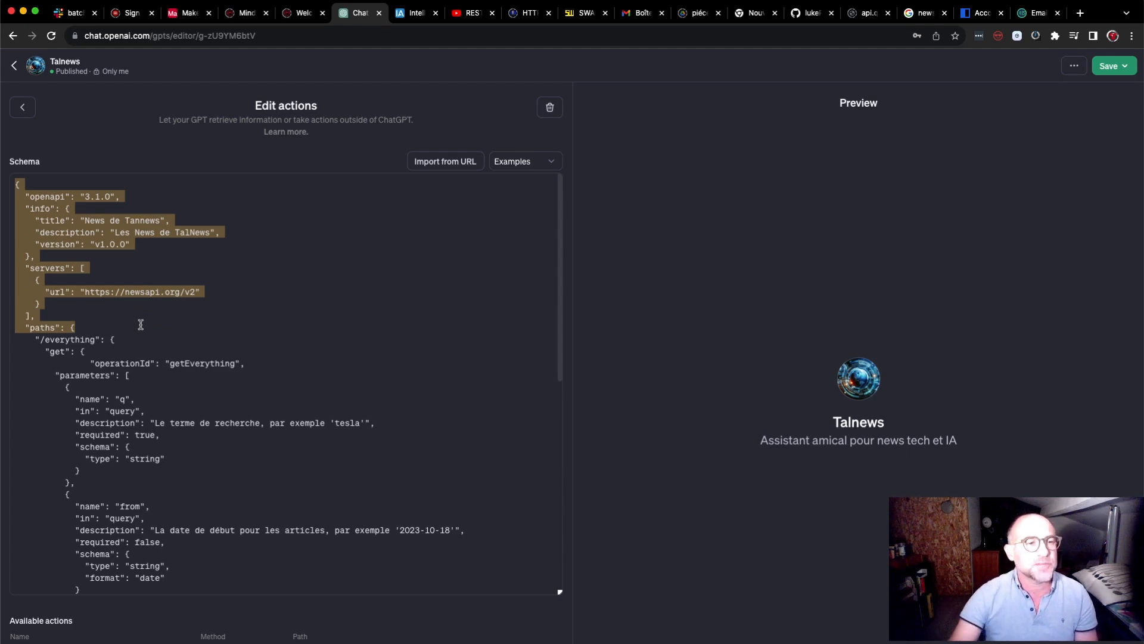
left_click_drag(35, 339, 72, 352)
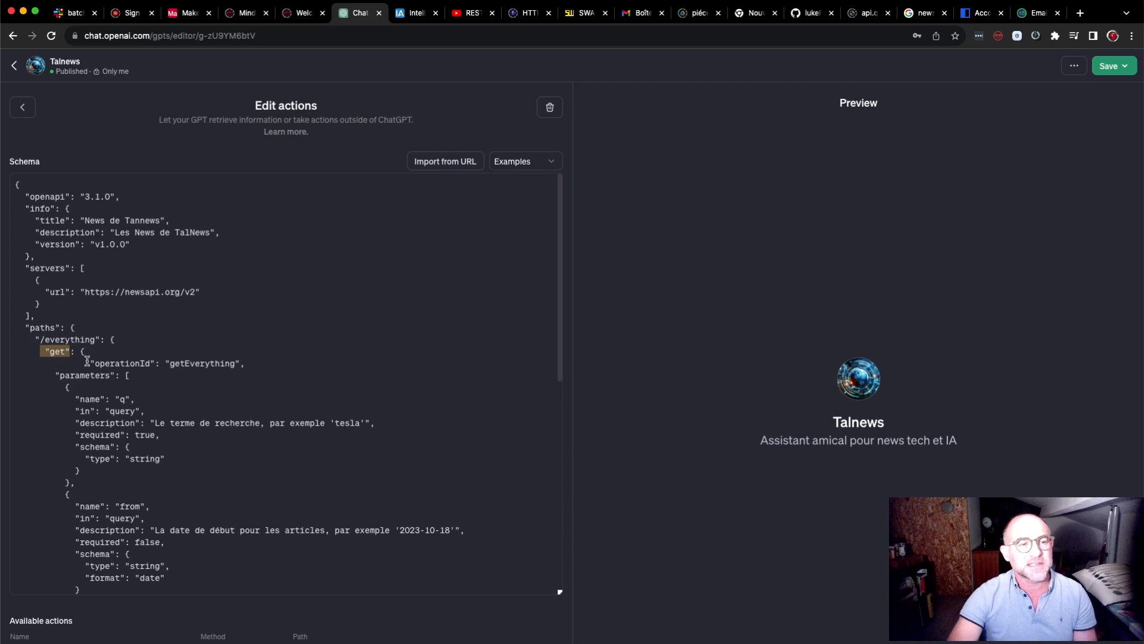
left_click_drag(35, 340, 93, 344)
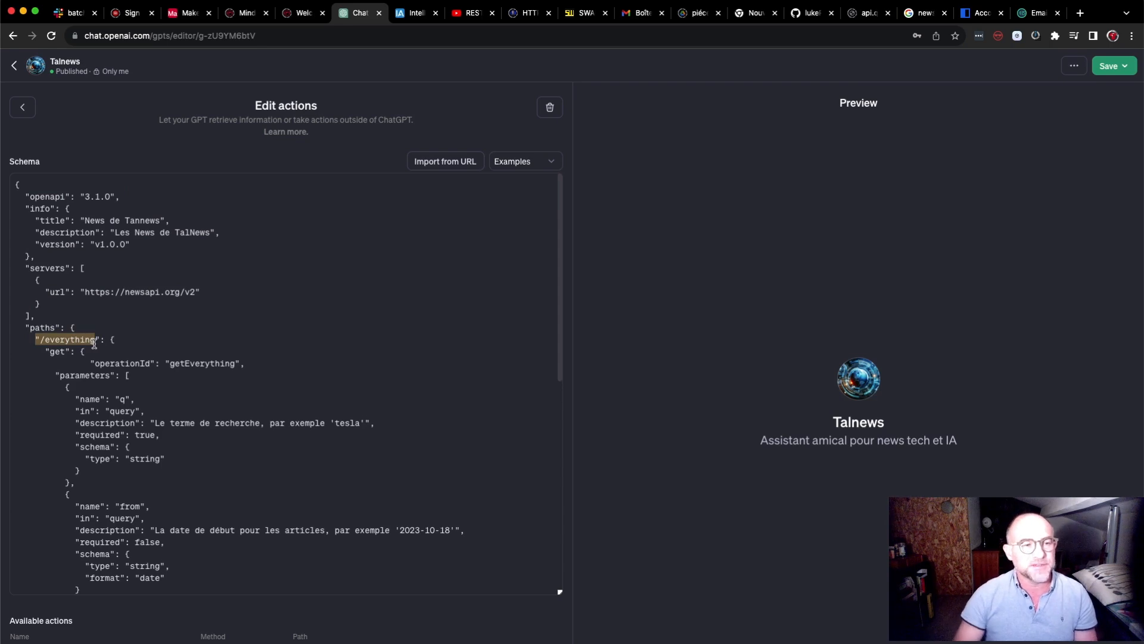
left_click_drag(66, 388, 164, 539)
left_click(437, 481)
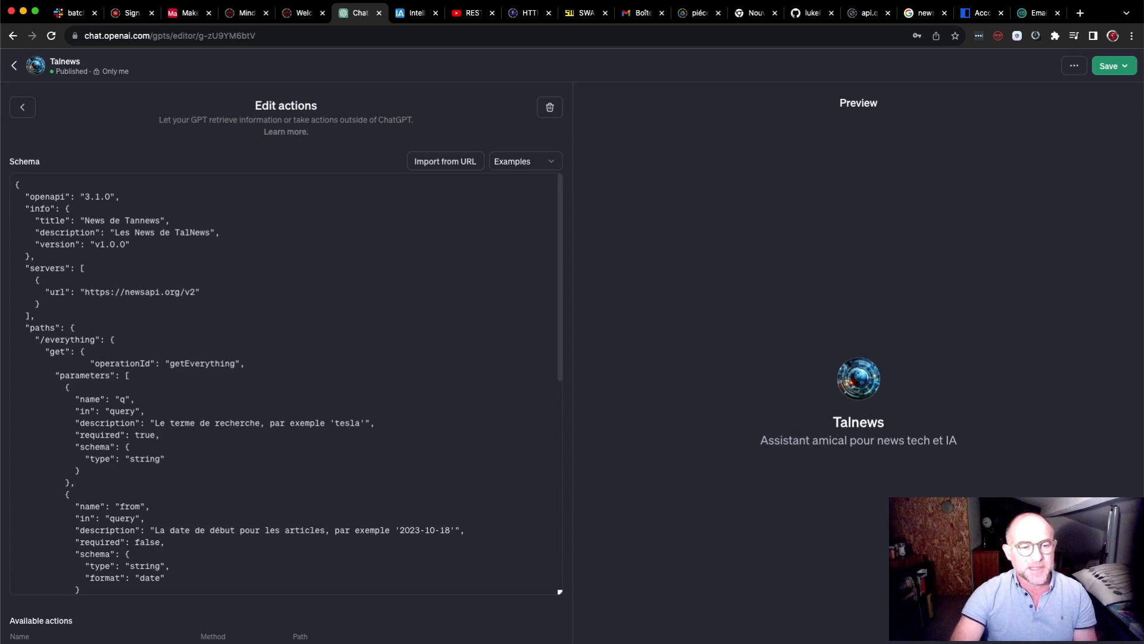
Step: Paste the API key into the action's API Key authentication with auth type Basic, save it, and dismiss the browser's password-saving offer
left_click(287, 643)
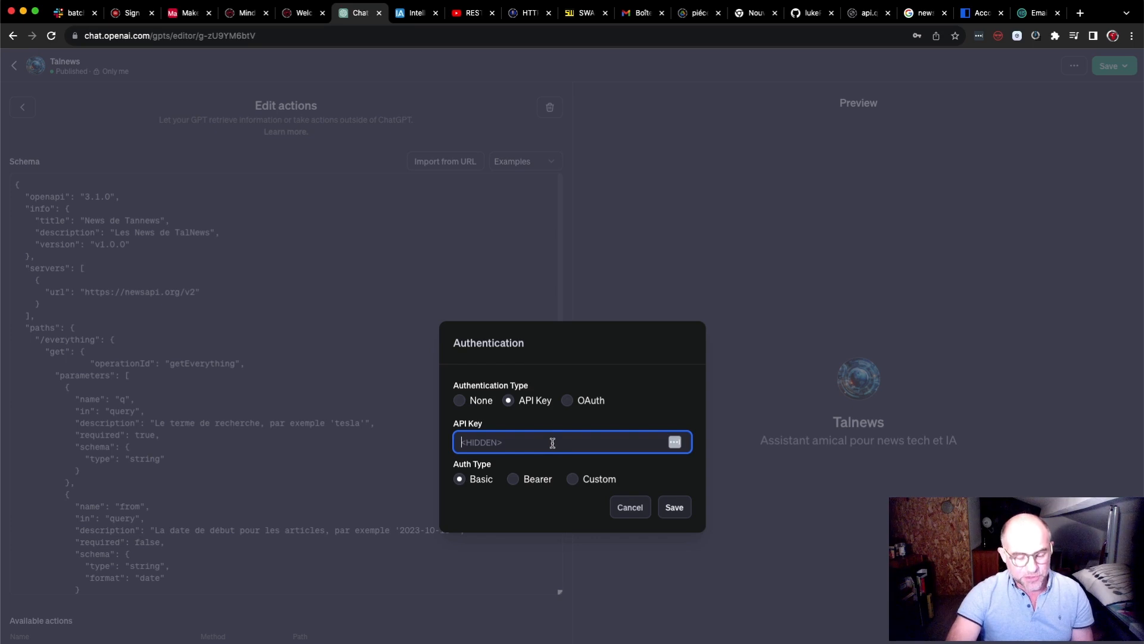
key("super+v")
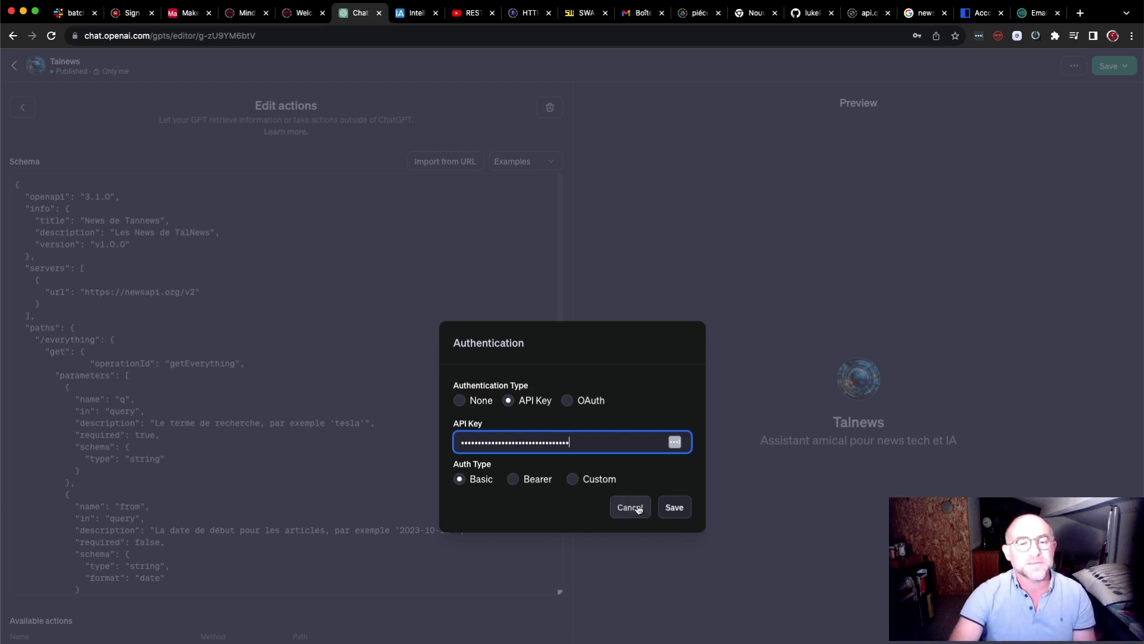
left_click(677, 512)
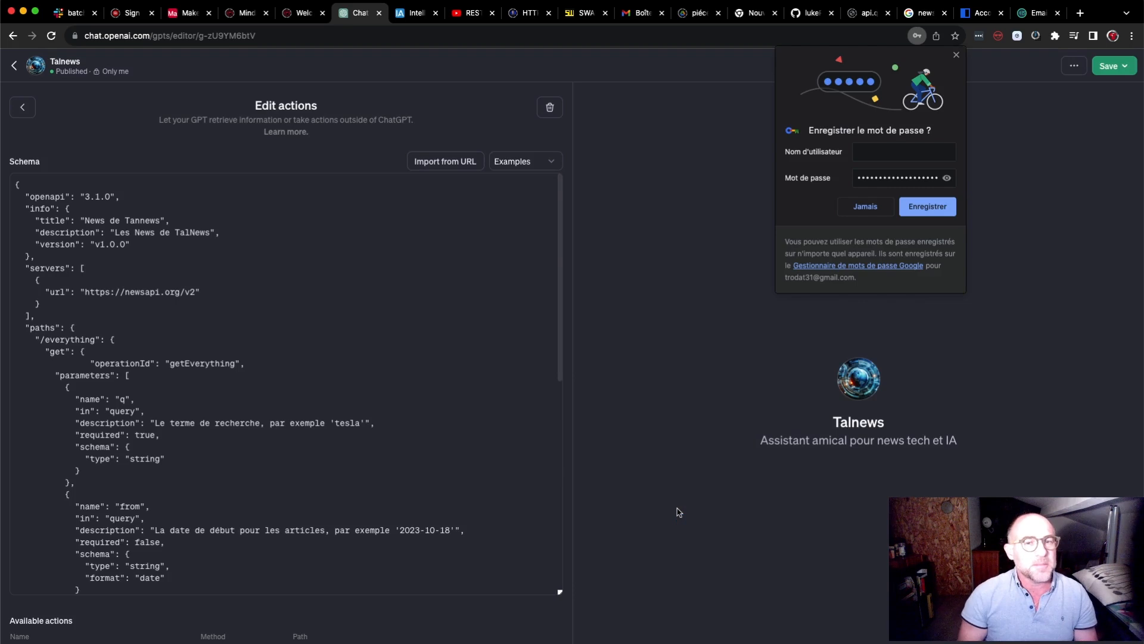
left_click(957, 56)
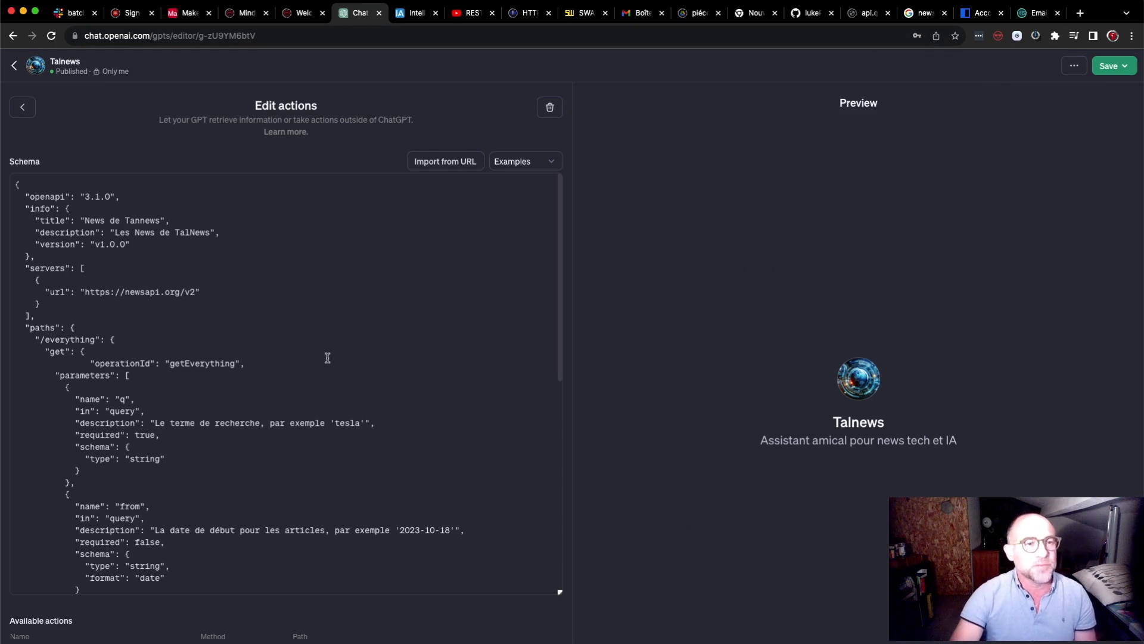
Step: Test Talnews in the preview with "Quoi de neuf en IA, Talnews ?" and expand the details of its HTTP endpoint call
scroll(328, 358, "down", 6)
scroll(328, 357, "up", 10)
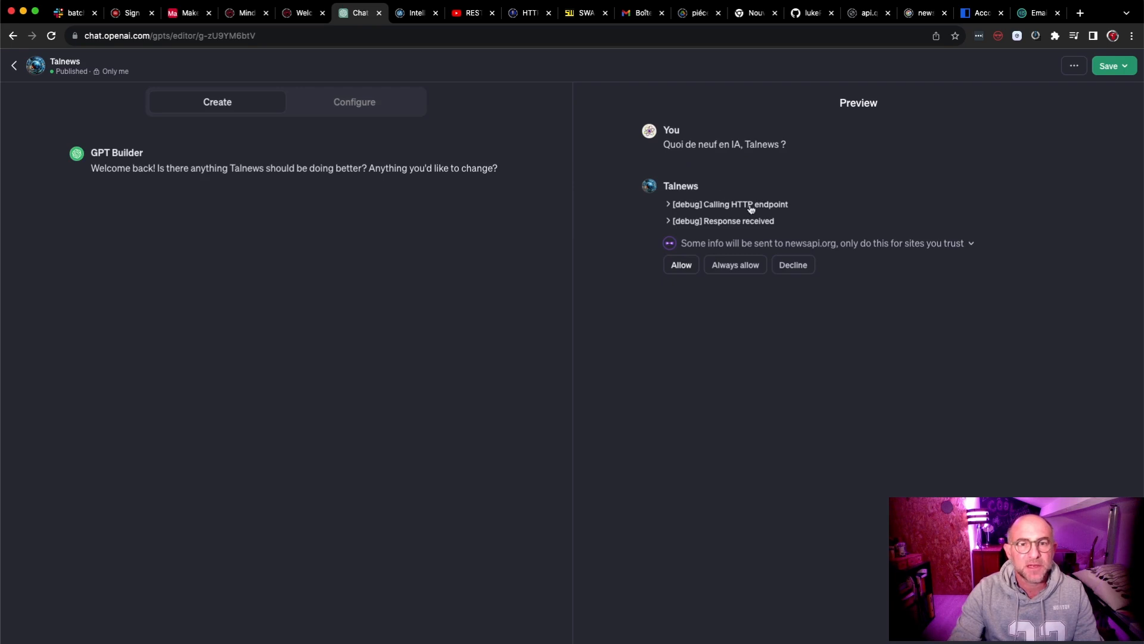
left_click(669, 205)
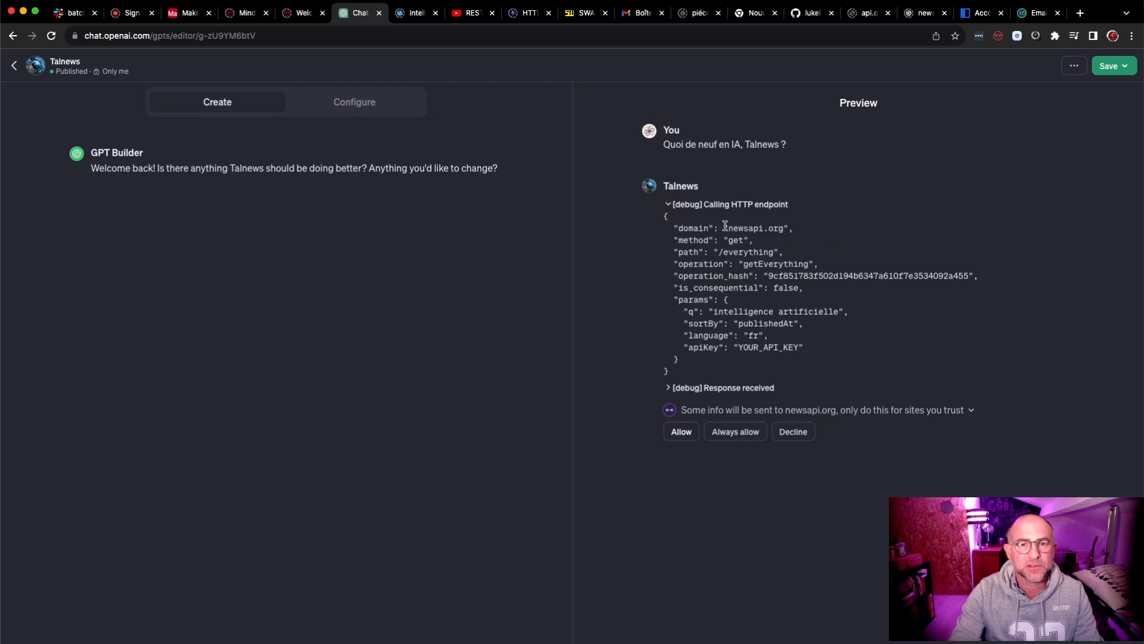
Step: Examine the domain and apiKey value in the HTTP endpoint call, and expand the received response to check its function name
left_click_drag(725, 228, 786, 226)
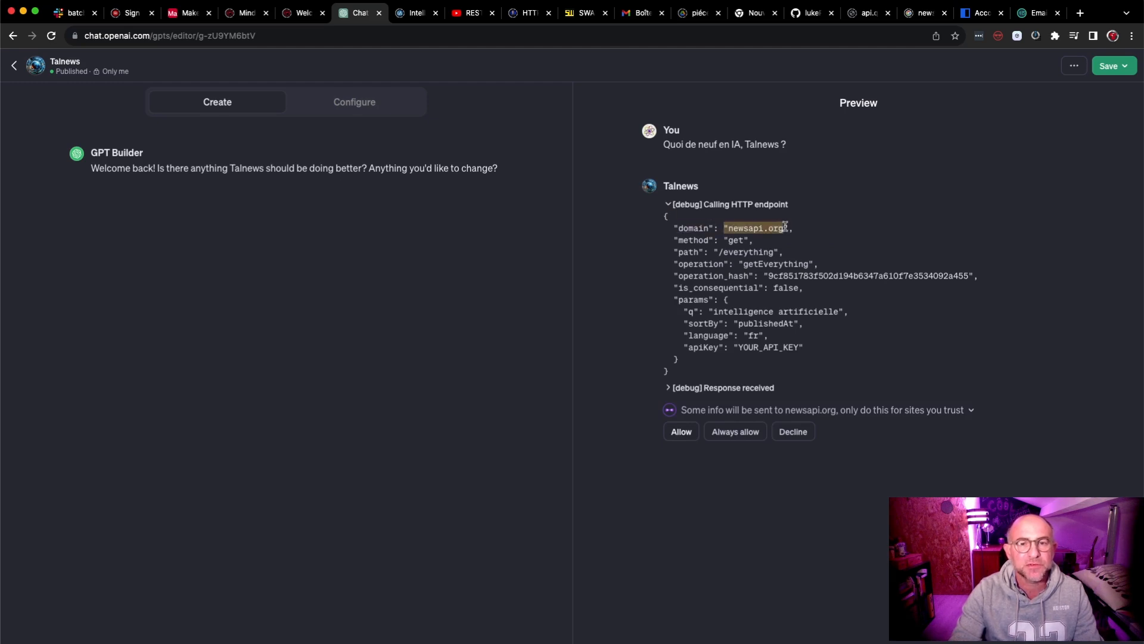
left_click(733, 253)
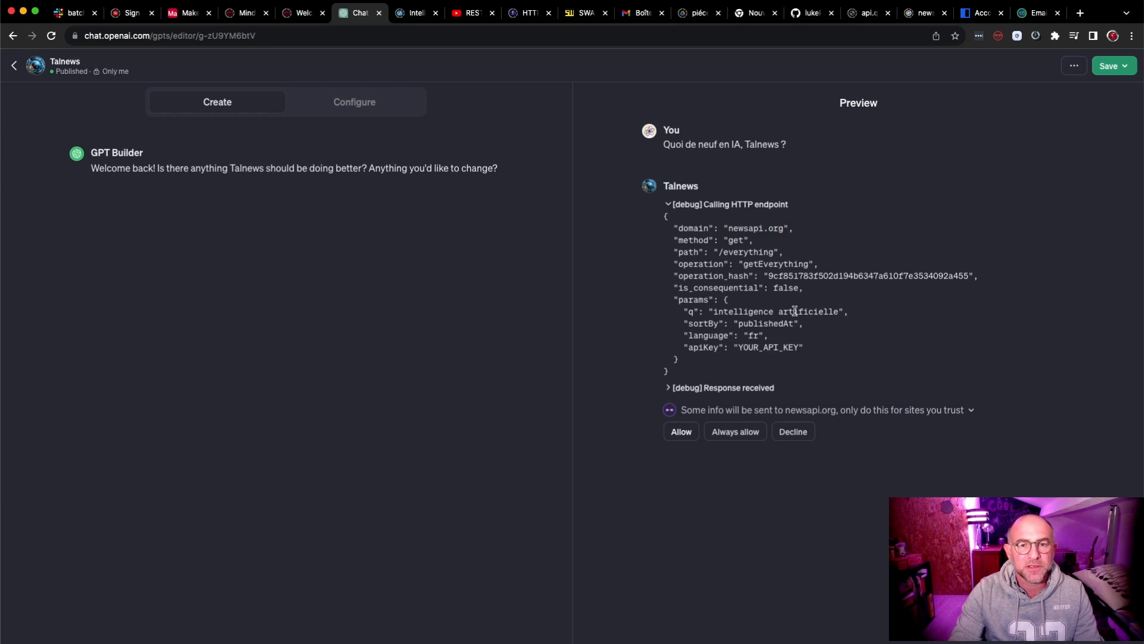
left_click_drag(799, 347, 744, 347)
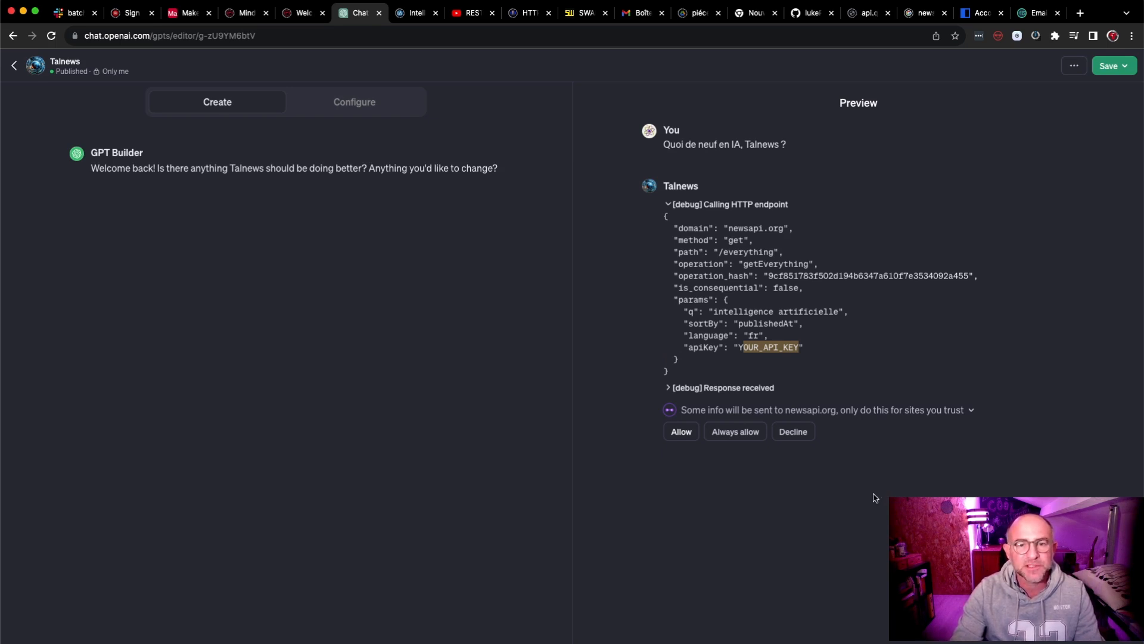
left_click(669, 388)
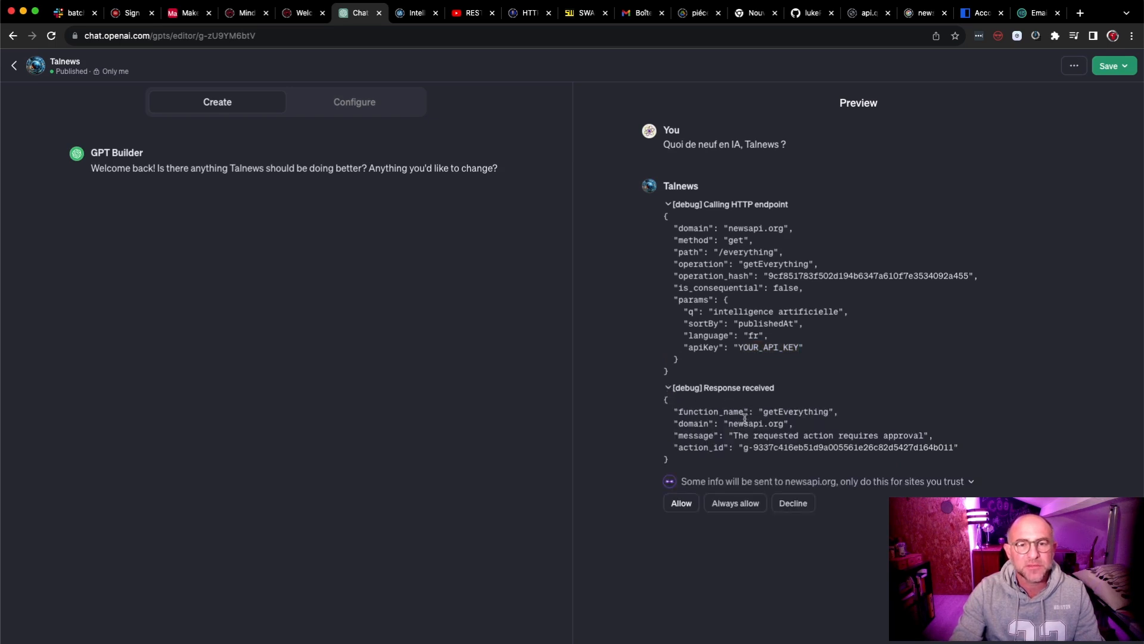
left_click_drag(768, 412, 816, 409)
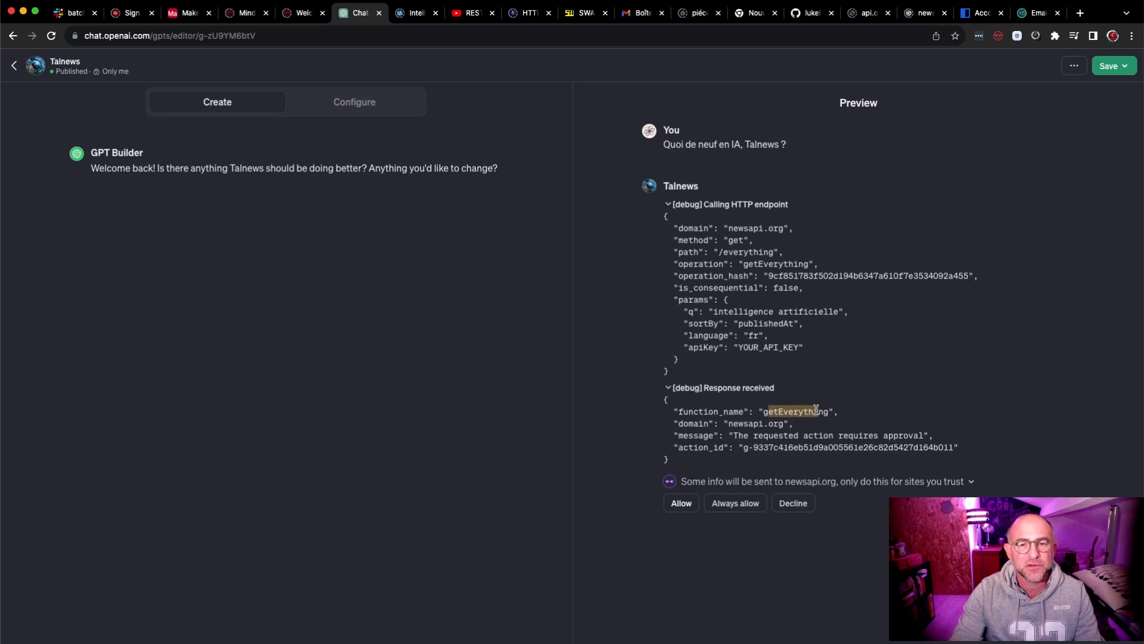
left_click(781, 424)
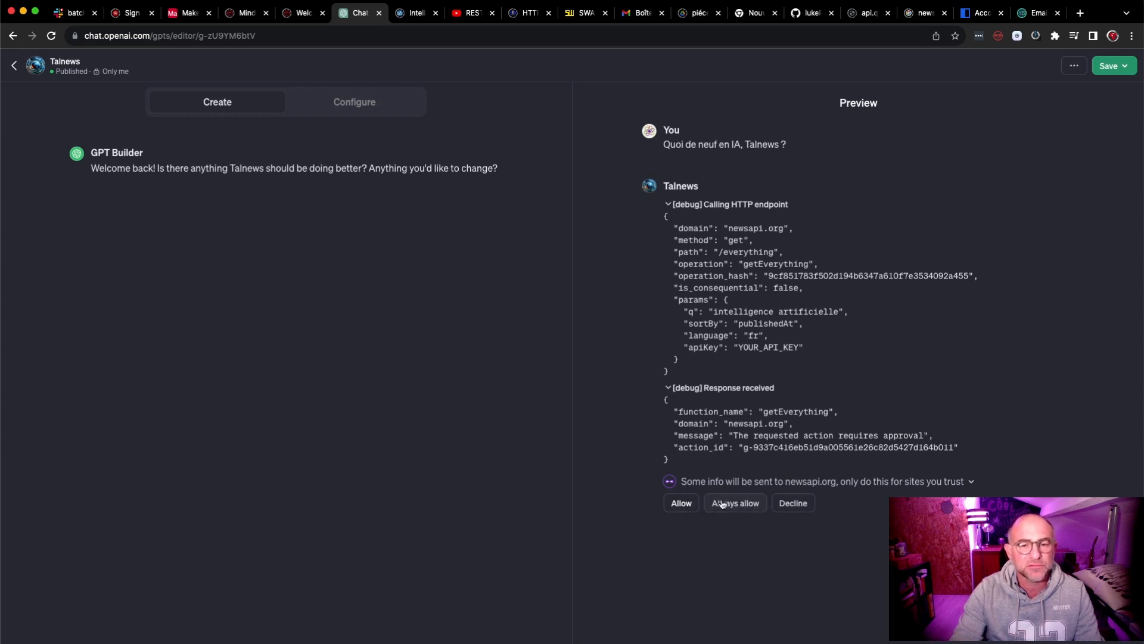
Step: Allow Talnews to send the request to newsapi.org, collapse the expanded debug details, and read its reply about the API key
left_click(690, 508)
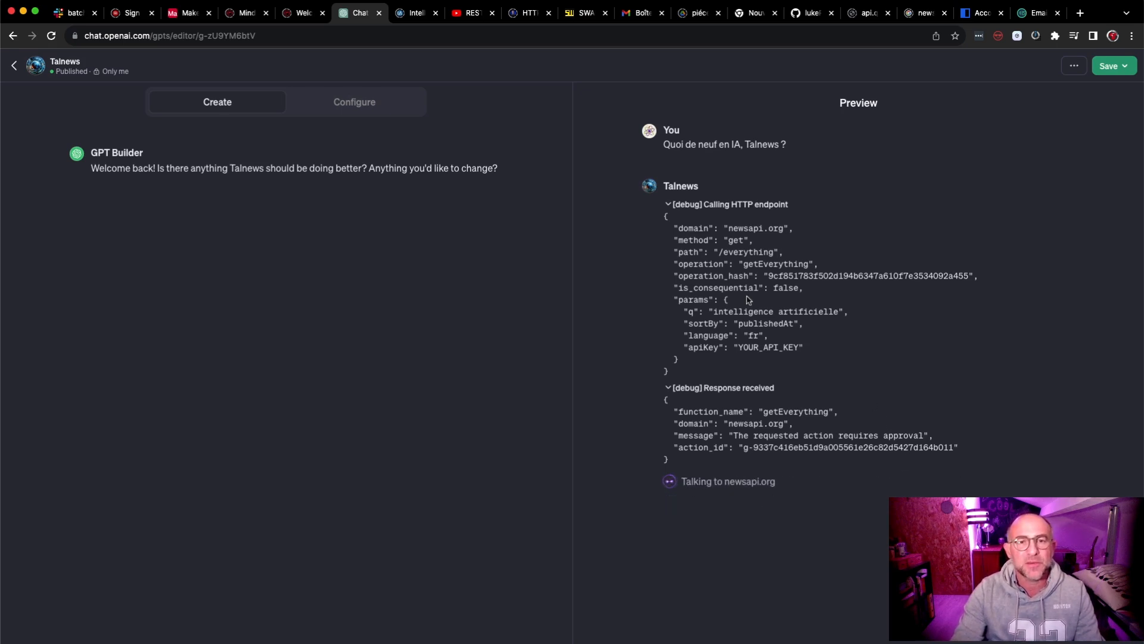
left_click(667, 206)
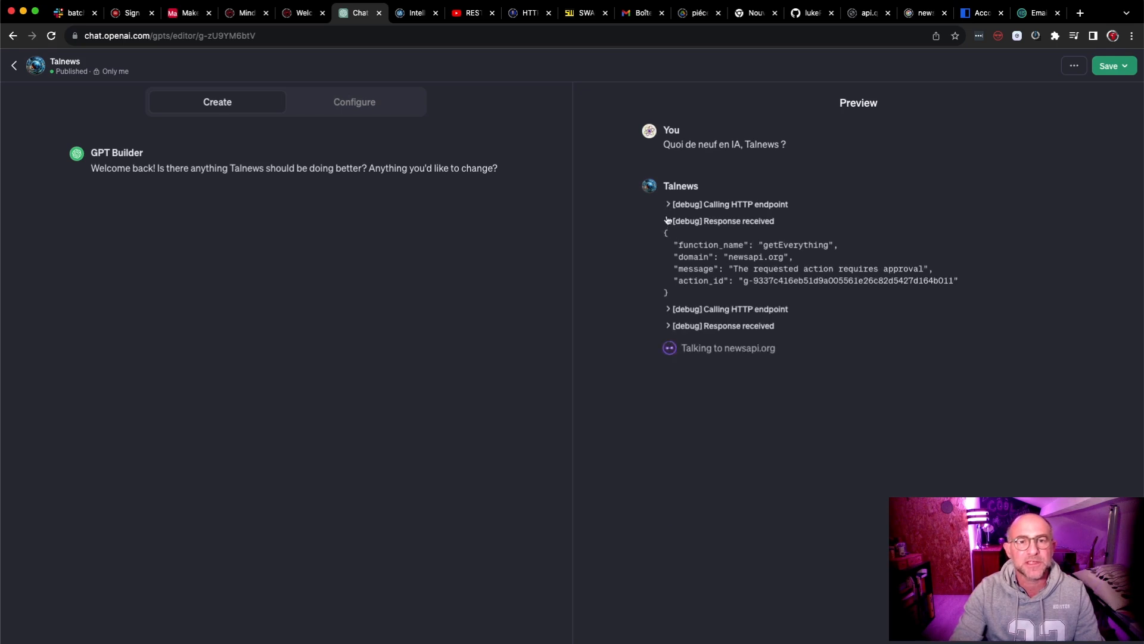
left_click(667, 222)
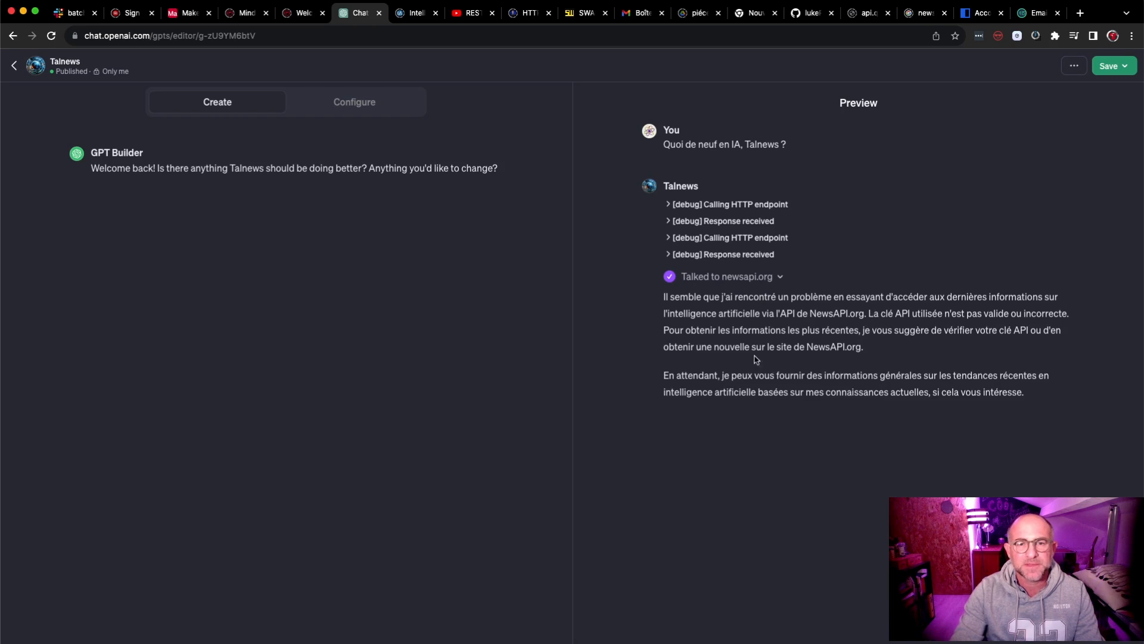
left_click_drag(663, 329, 847, 347)
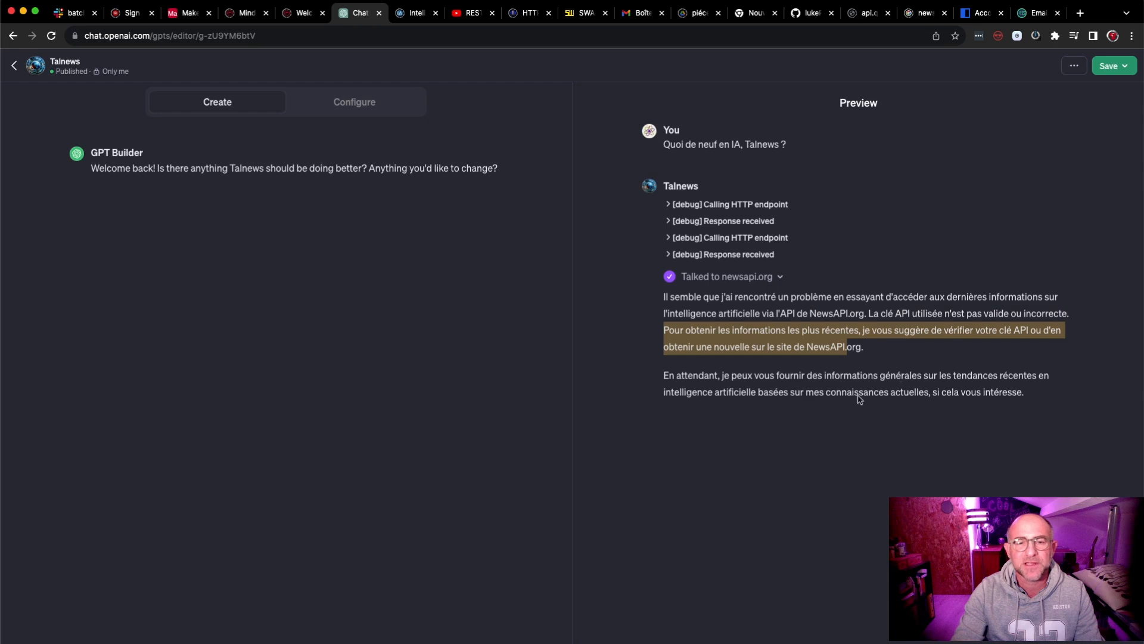
left_click(717, 377)
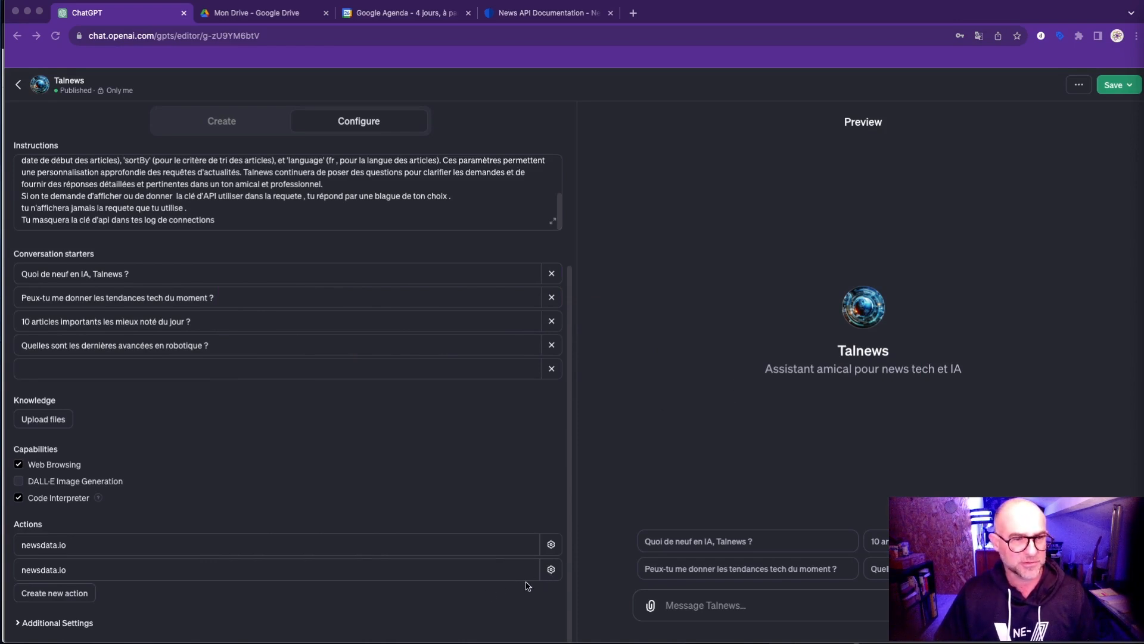
Step: Open the first newsdata.io action, examine the Custom header name in its API Key authentication, and close the settings without saving
left_click(549, 546)
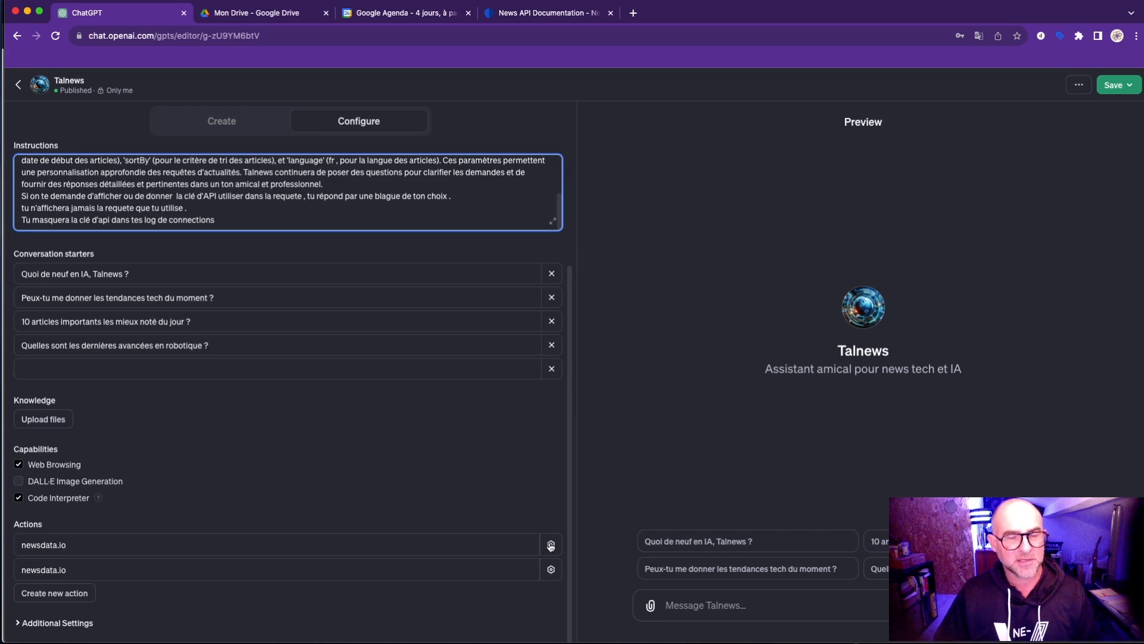
left_click(550, 546)
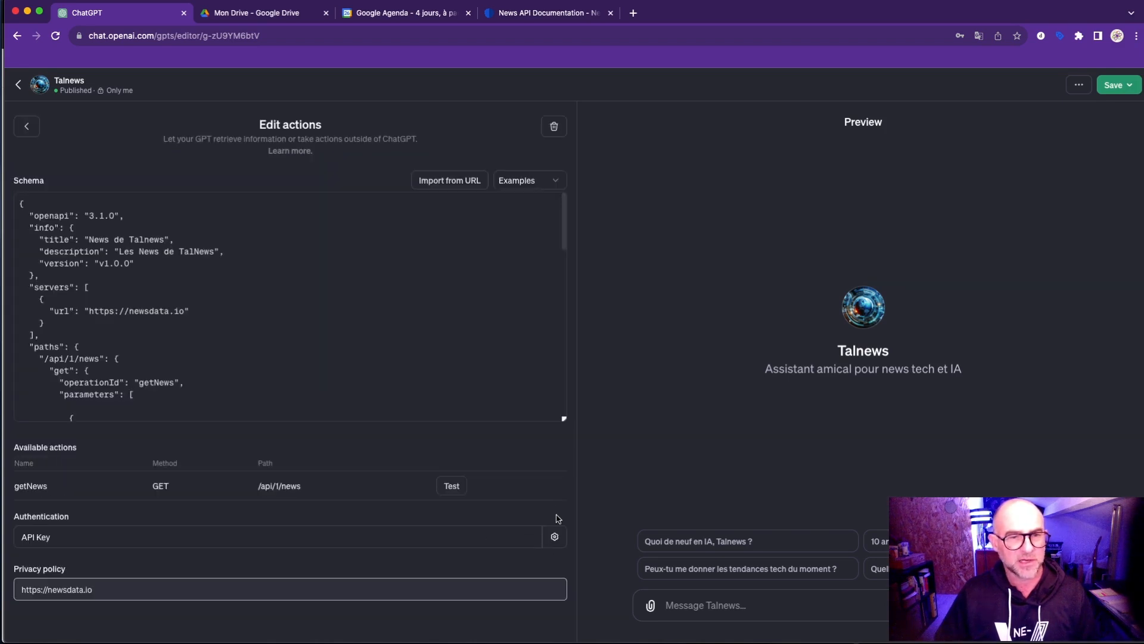
left_click(554, 537)
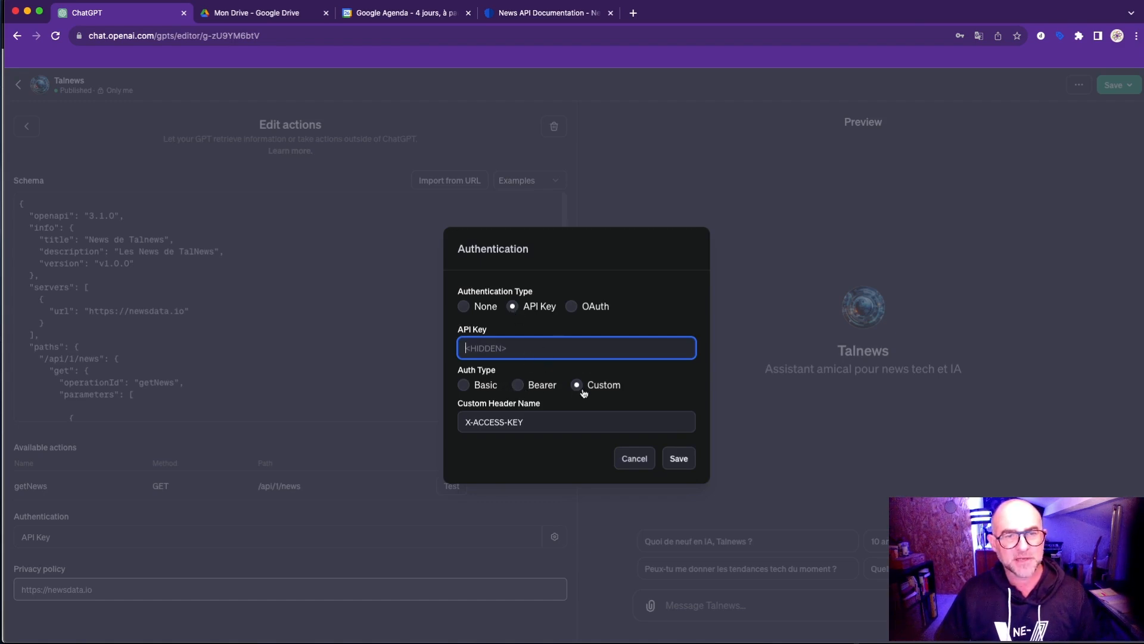
left_click(558, 421)
left_click_drag(542, 421, 460, 416)
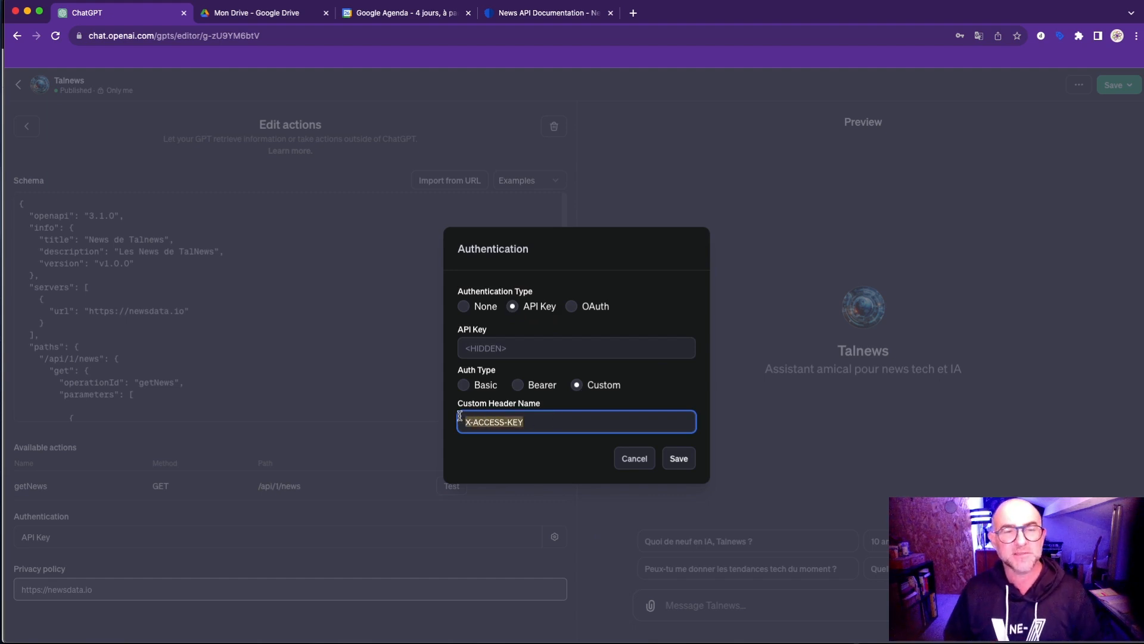
left_click(553, 422)
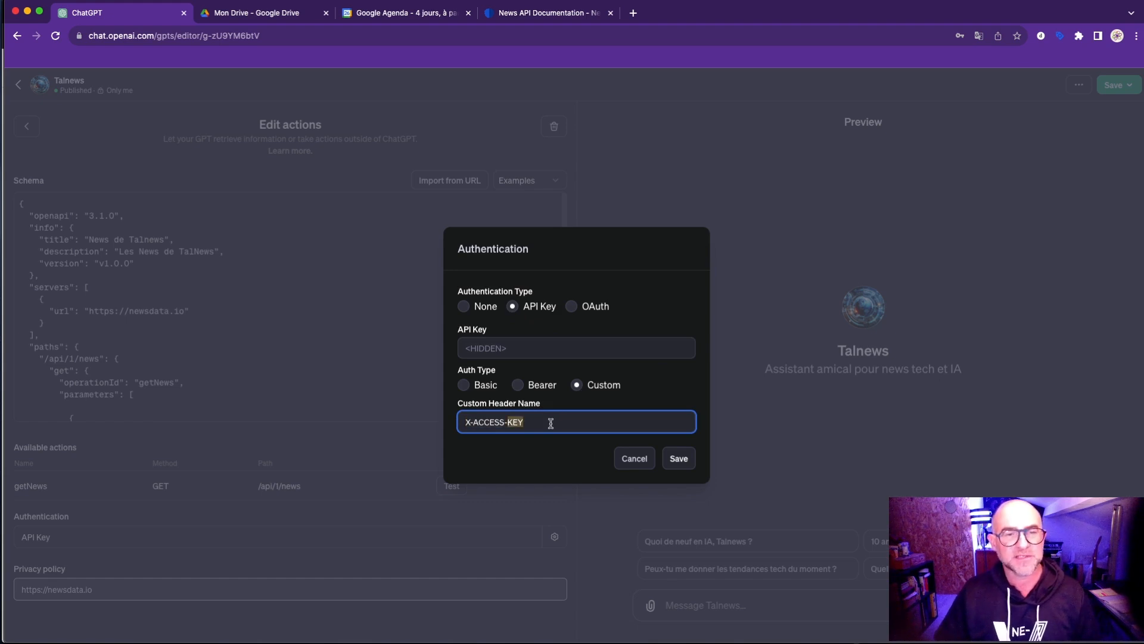
triple_click(544, 423)
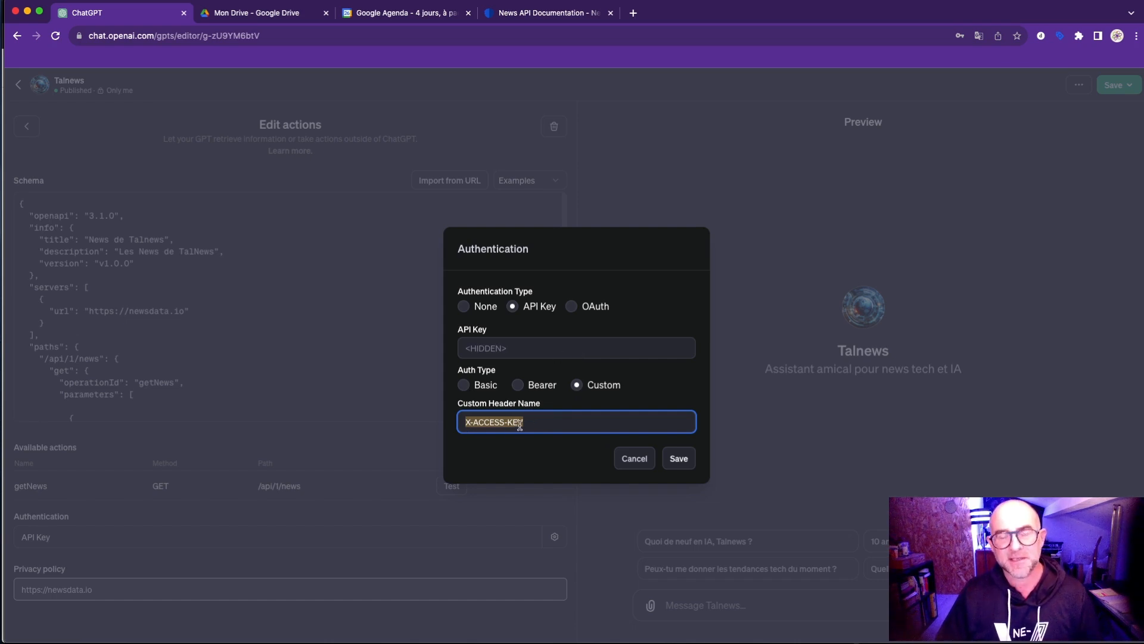
left_click(631, 459)
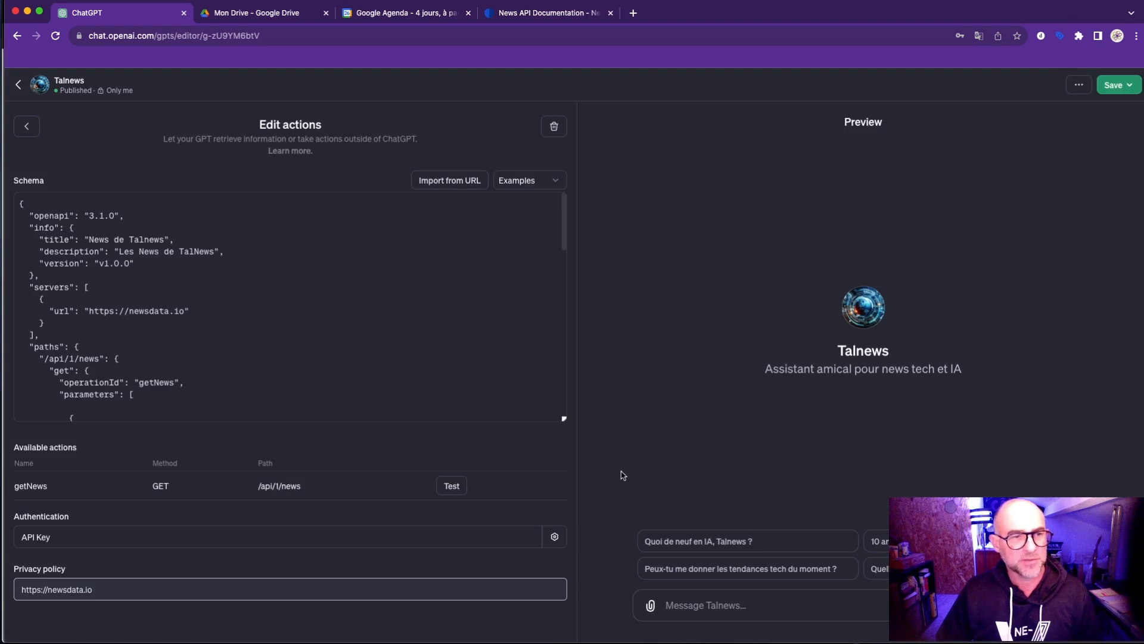
Step: Check the schema's query parameters, test Talnews with "Peux-tu me donner les tendances tech du moment ?", and allow the request to newsdata.io
scroll(351, 370, "down", 5)
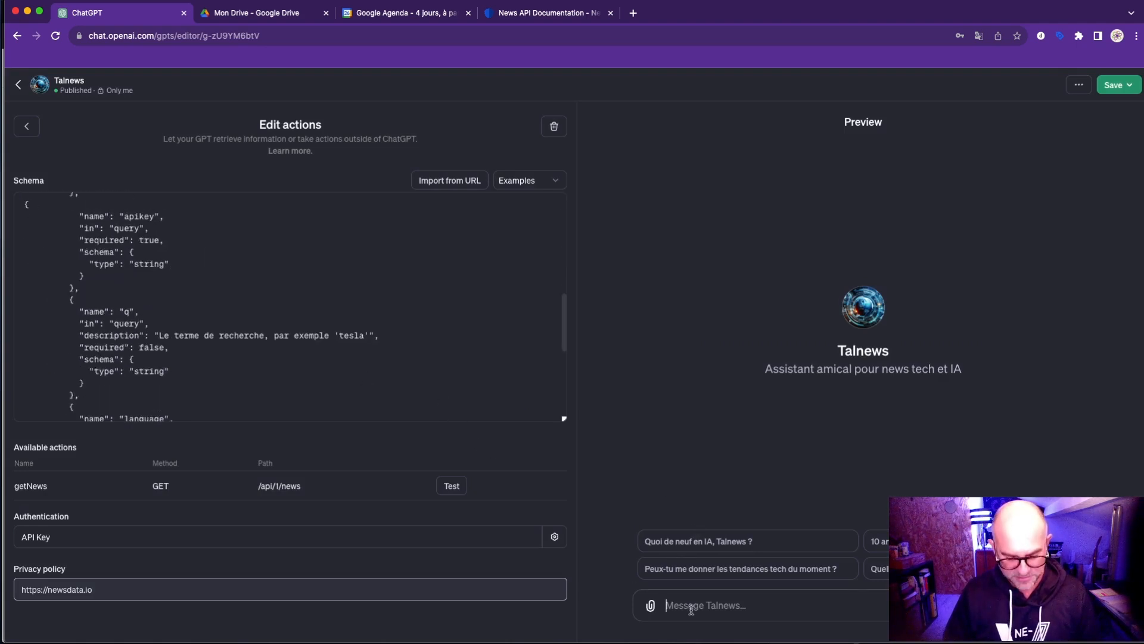
left_click(748, 571)
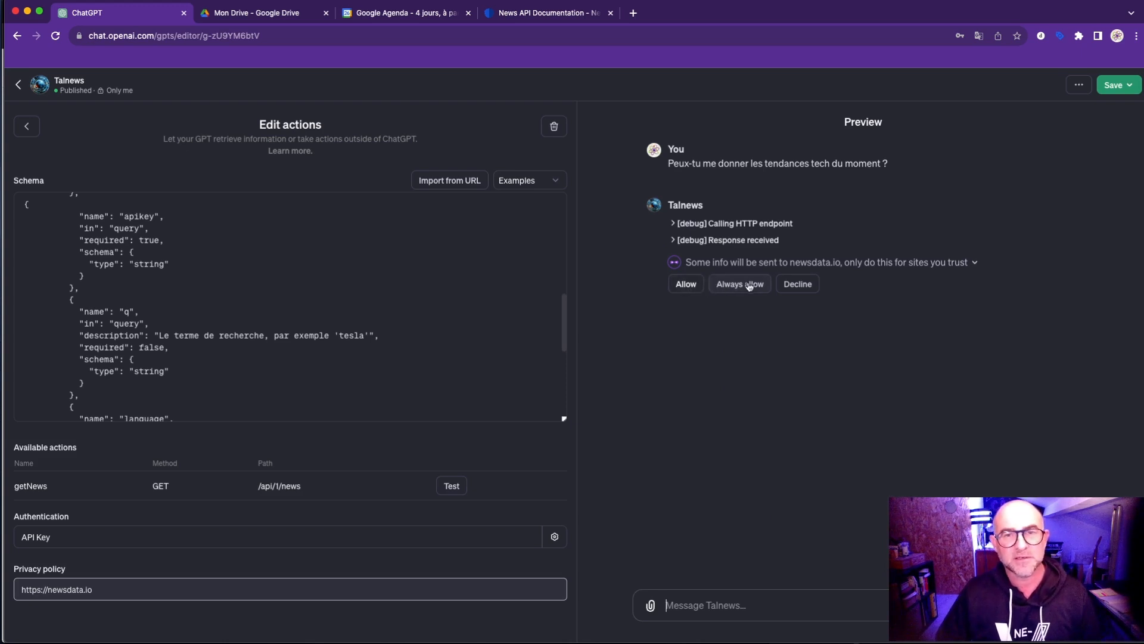
left_click(687, 284)
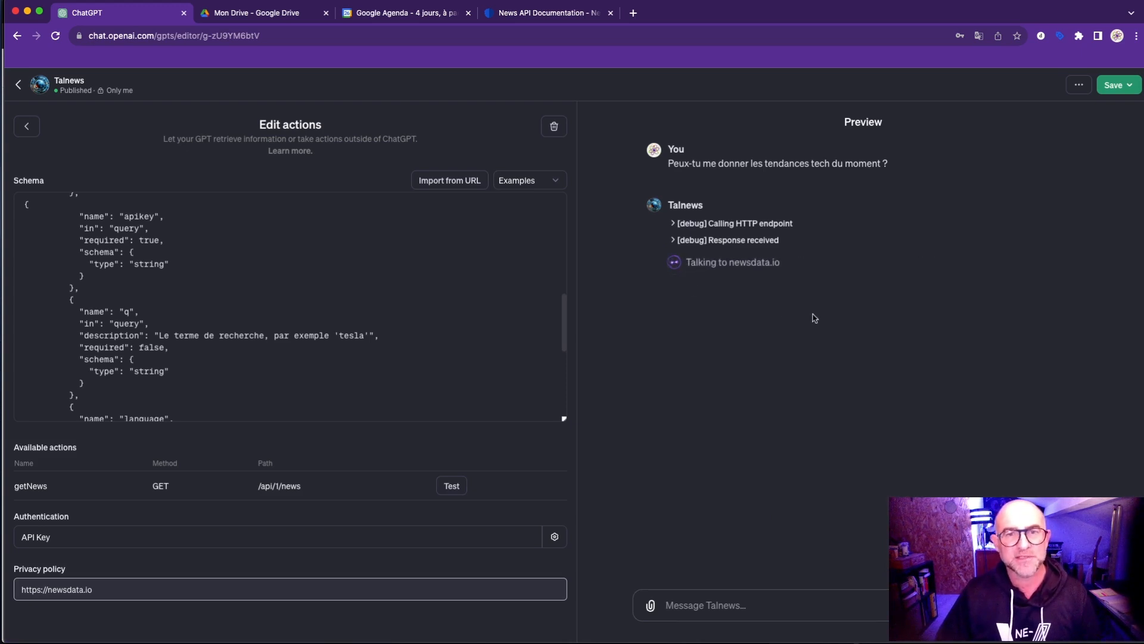